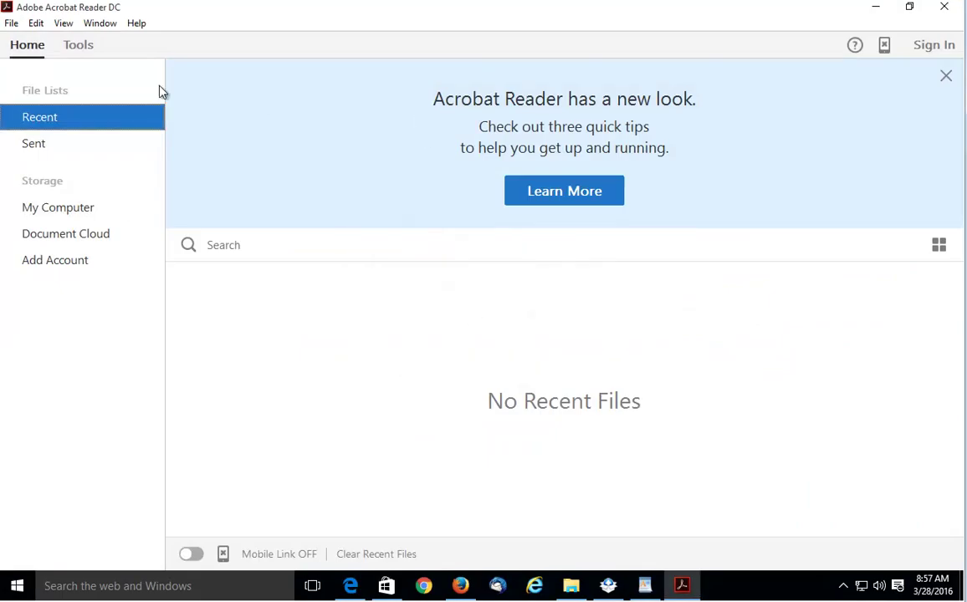
- Open the version and copyright information for Adobe Acrobat Reader DC
left_click(136, 23)
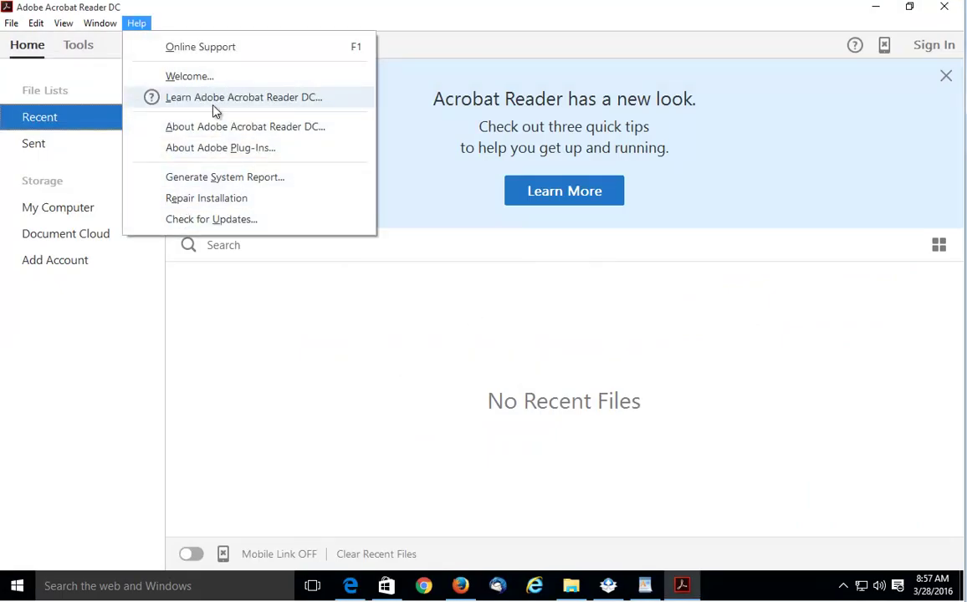
left_click(308, 127)
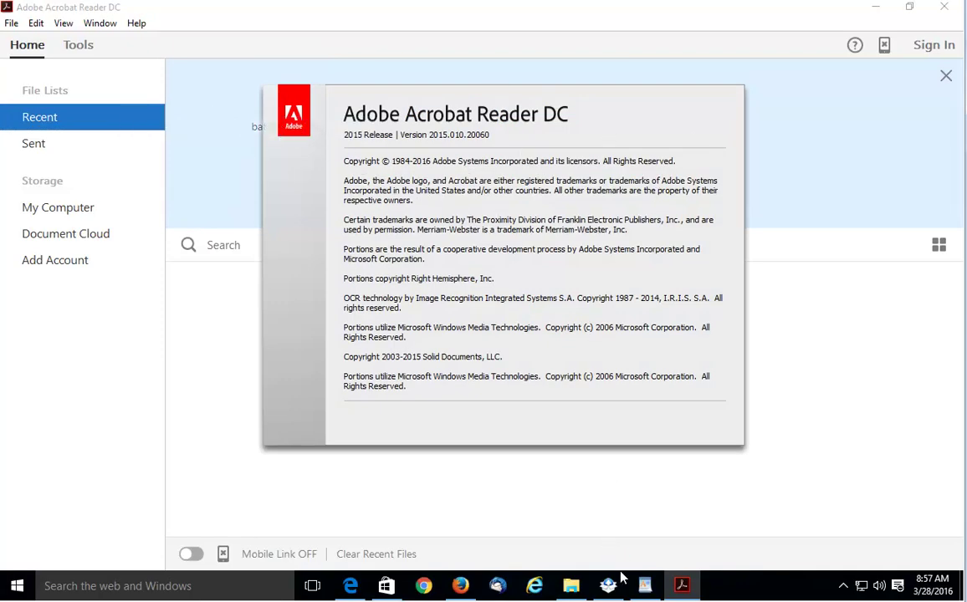
- Switch to the Uninstall Guide in WordPad and highlight the "Why?" heading and the possible reasons for uninstalling
left_click(644, 583)
double_click(288, 220)
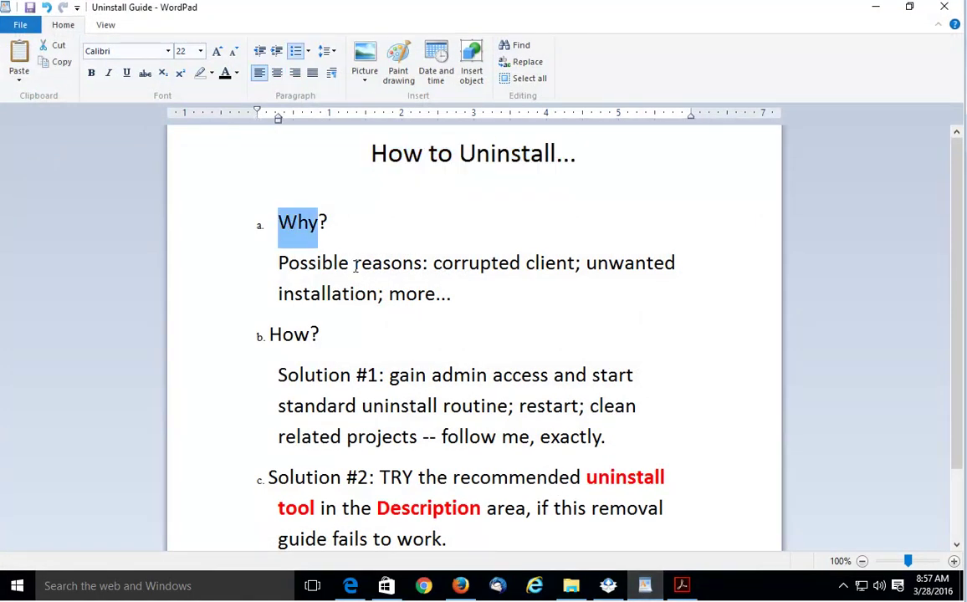
left_click_drag(428, 264, 280, 265)
double_click(487, 264)
double_click(626, 264)
double_click(408, 297)
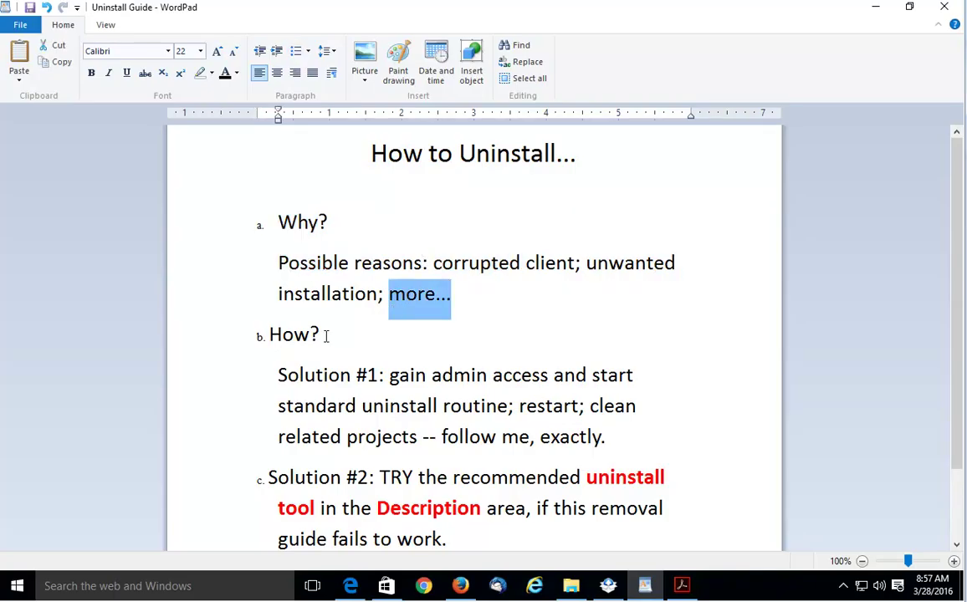
- Highlight the "How?" heading and the Solution #1 and Solution #2 text in the Uninstall Guide
double_click(295, 332)
left_click_drag(386, 378, 279, 383)
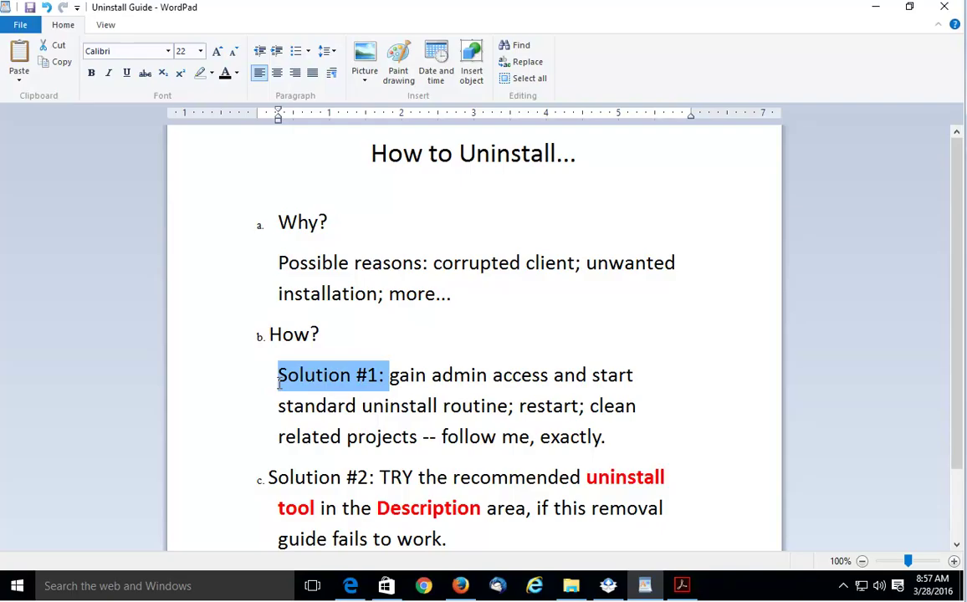
left_click(497, 396)
left_click_drag(390, 377, 613, 432)
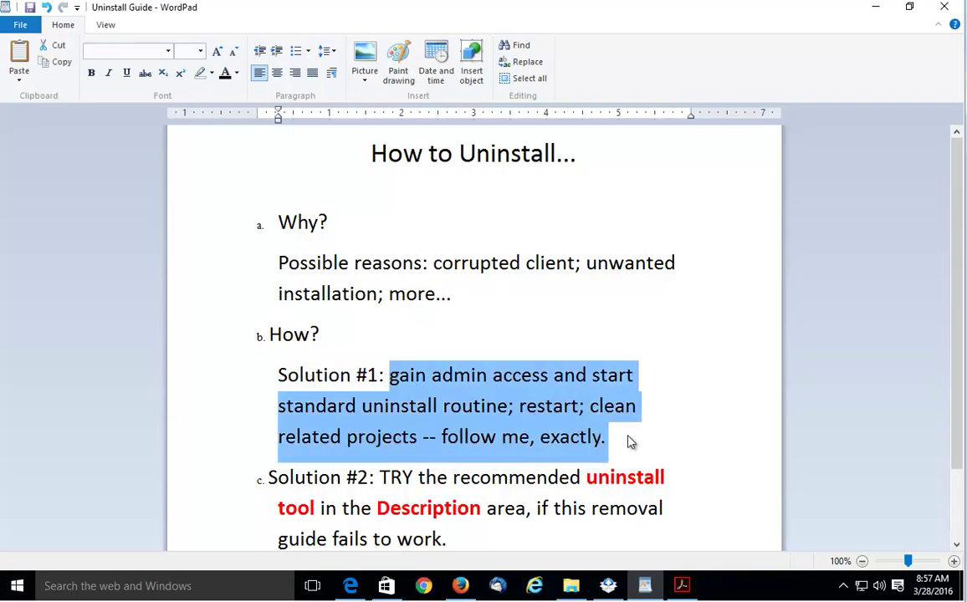
scroll(628, 428, "down", 1)
left_click_drag(368, 395, 269, 400)
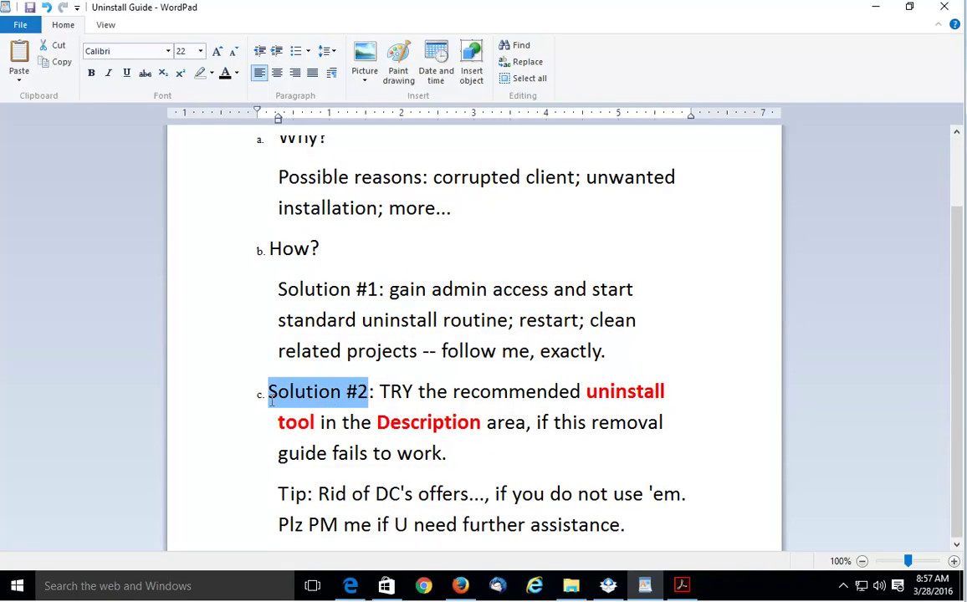
left_click_drag(399, 398, 482, 477)
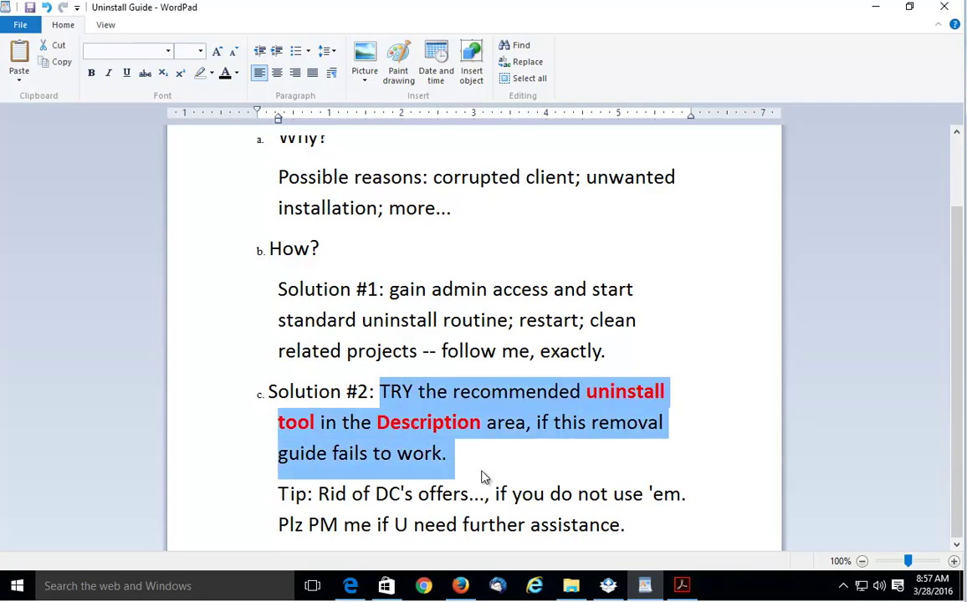
- Make the word "offers" in the guide's tip about DC's offers bold and red
double_click(294, 493)
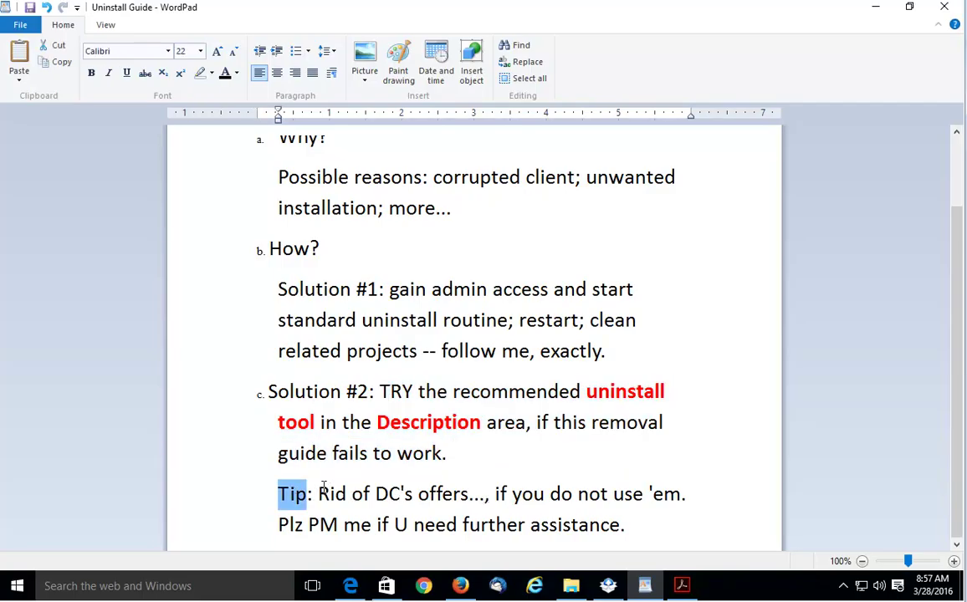
left_click_drag(320, 493, 447, 494)
double_click(429, 500)
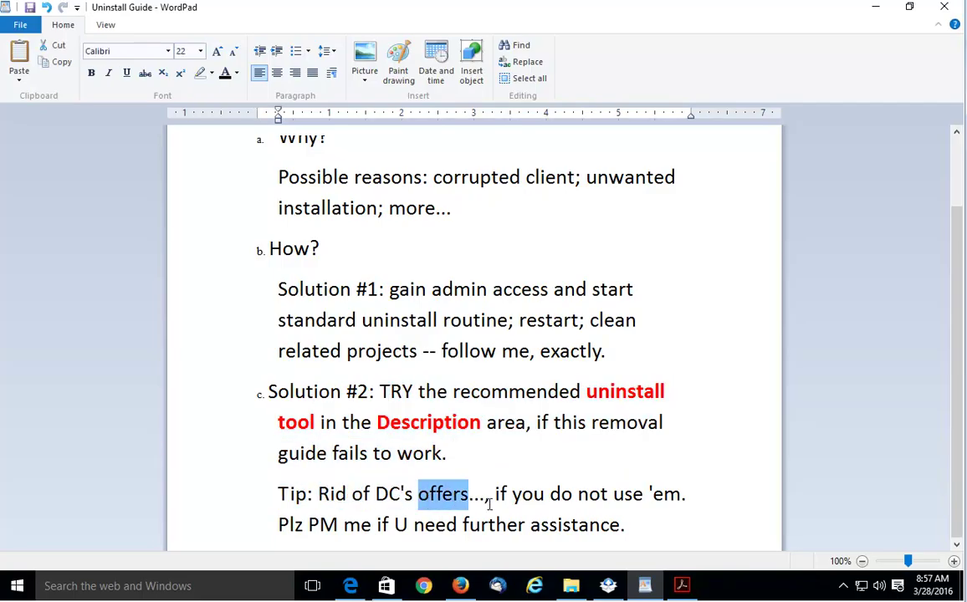
left_click(236, 74)
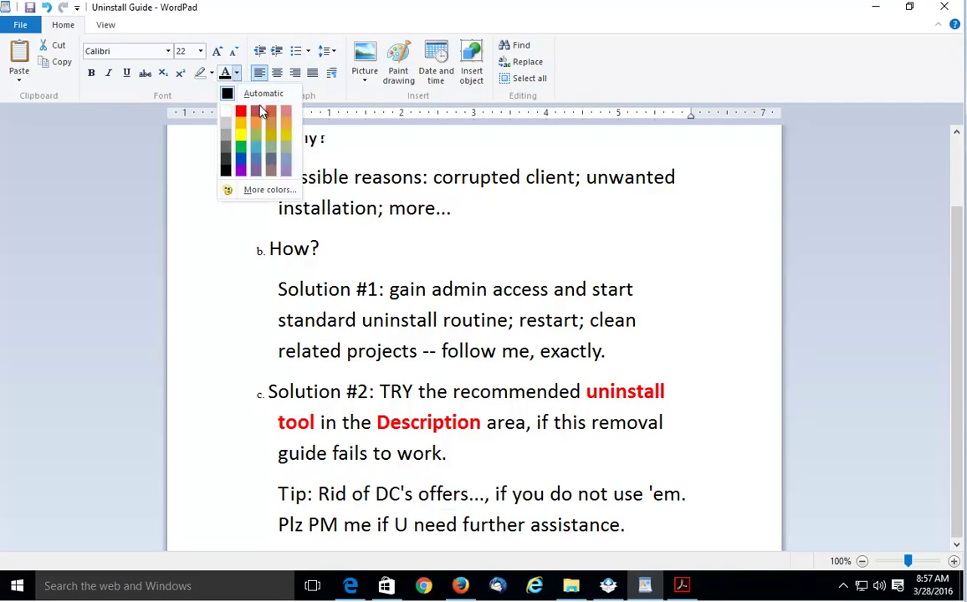
left_click(243, 115)
key("ctrl+b")
left_click(513, 289)
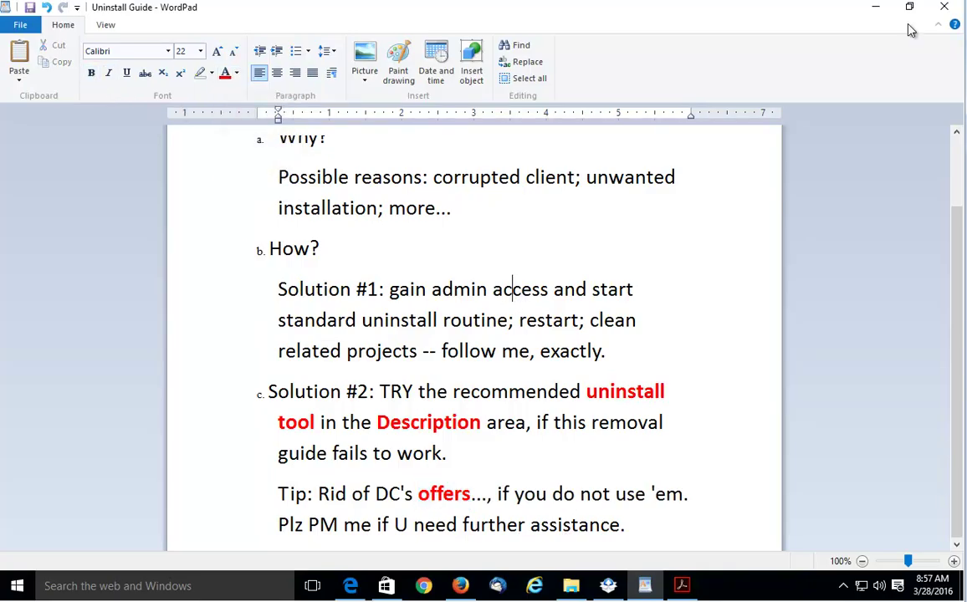
- Minimise the guide, dismiss the Acrobat Reader DC version information and exit Acrobat Reader DC
left_click(875, 8)
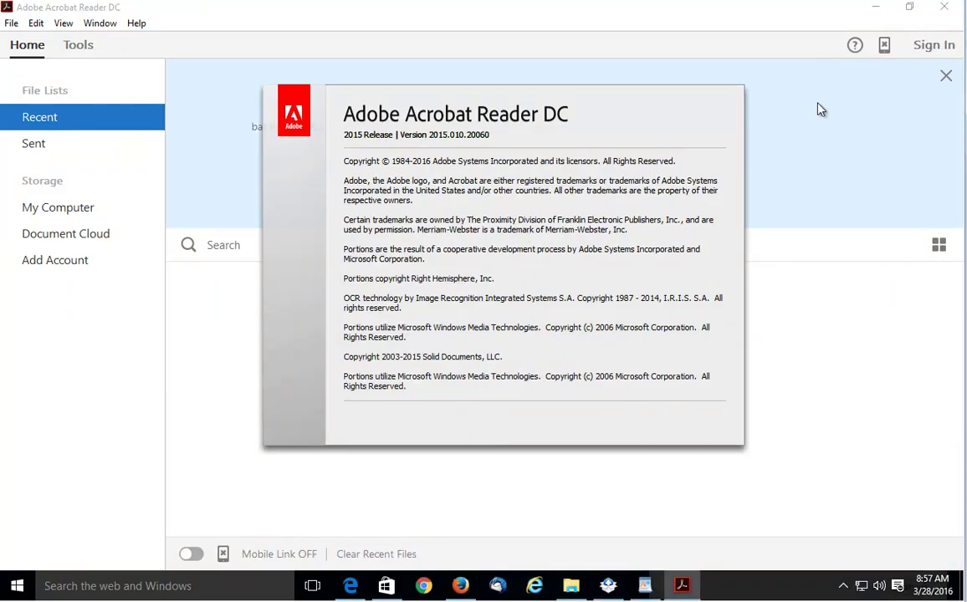
left_click(699, 167)
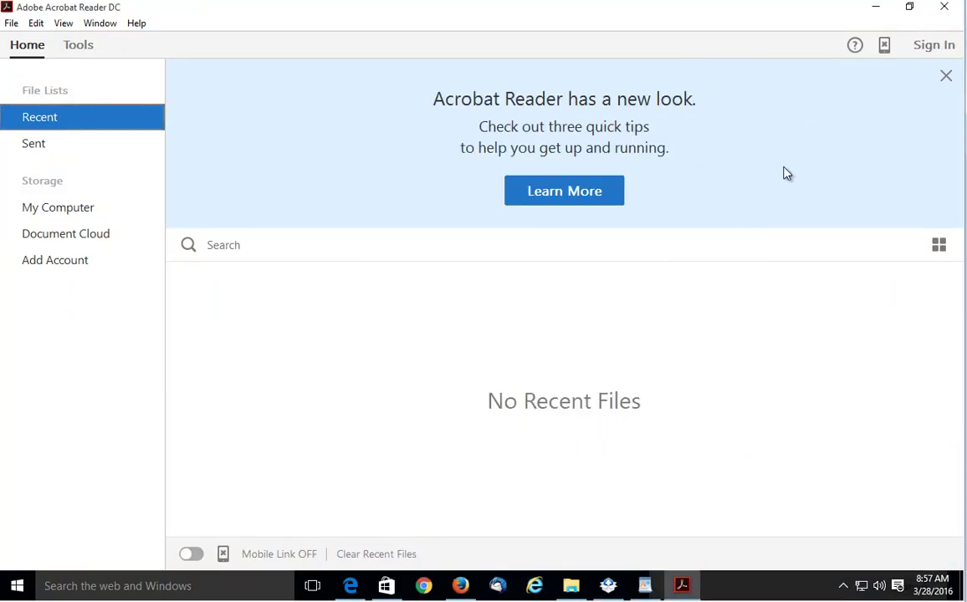
left_click(12, 25)
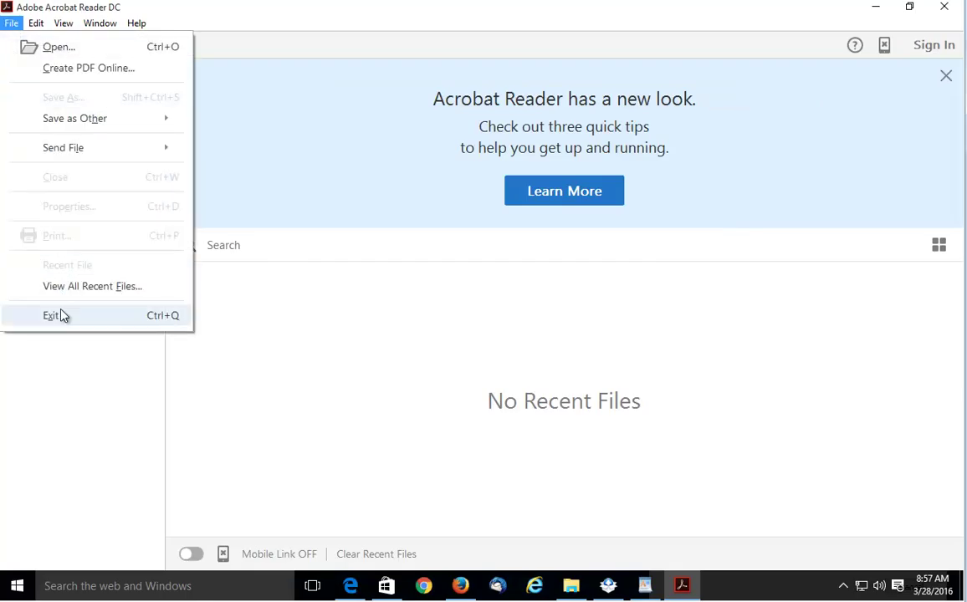
left_click(129, 317)
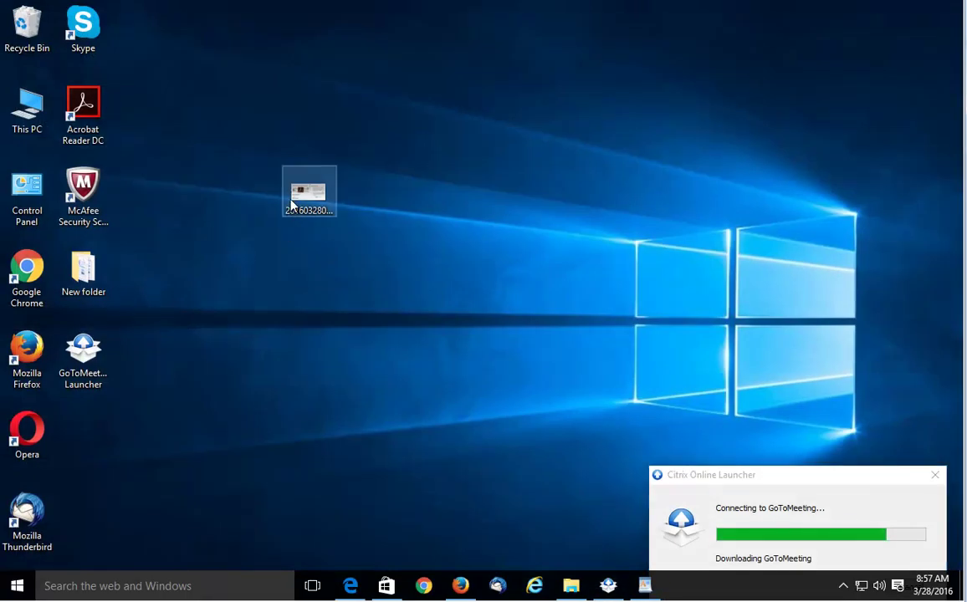
right_click(297, 192)
mouse_move(336, 335)
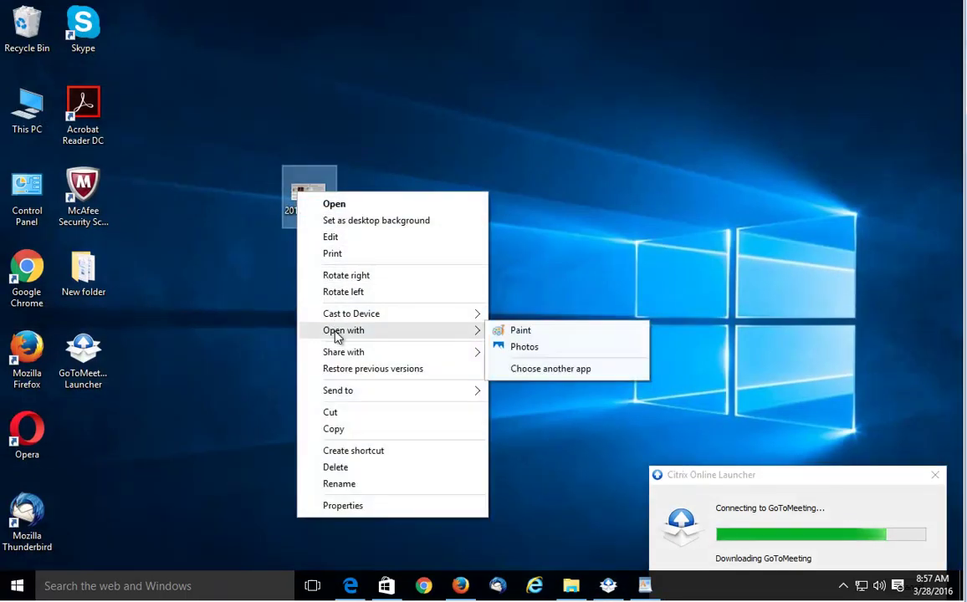
left_click(544, 330)
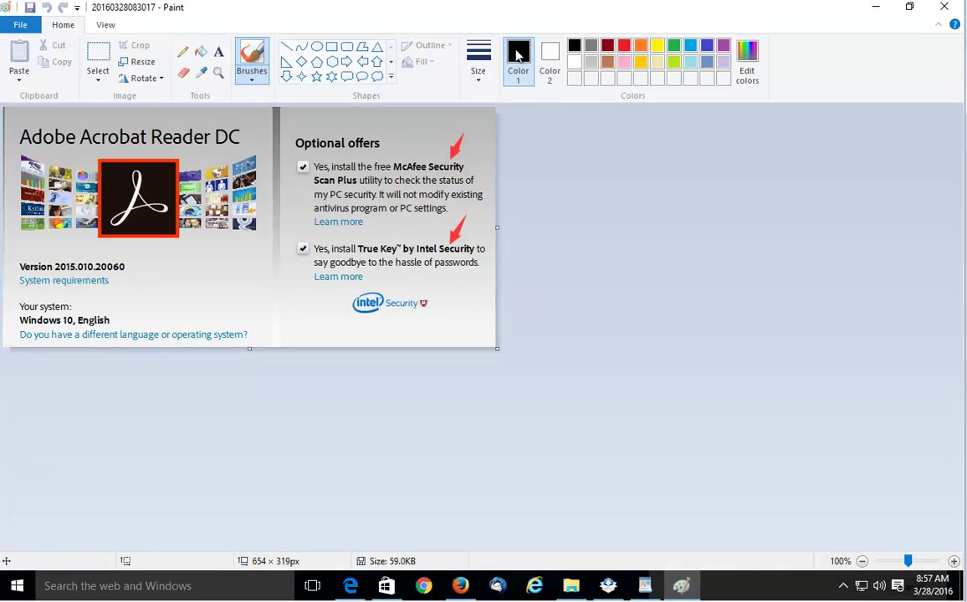
left_click(623, 46)
- Circle the Adobe Acrobat Reader DC title in red, and undo the stroke
left_click_drag(125, 160, 255, 108)
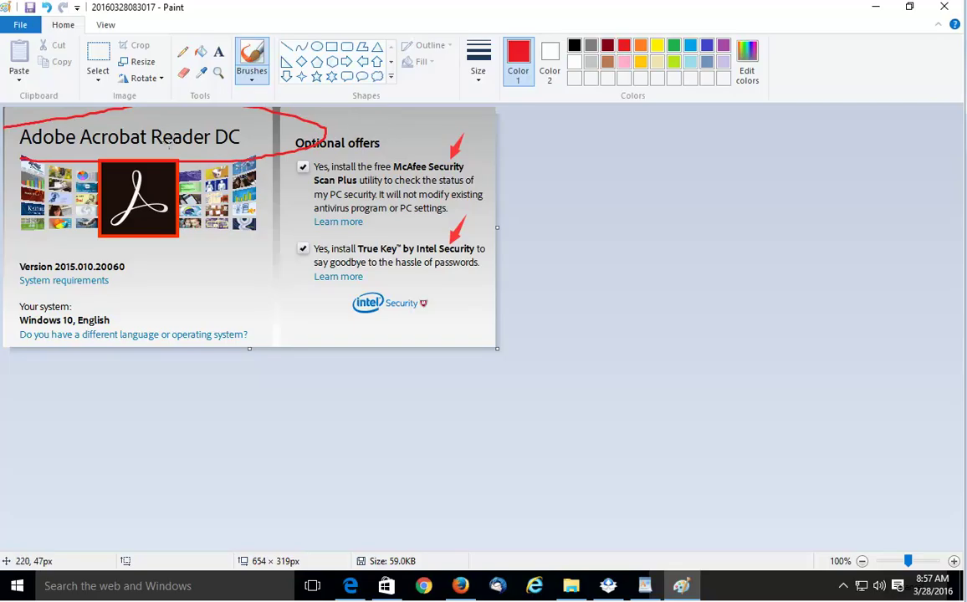
key("ctrl+z")
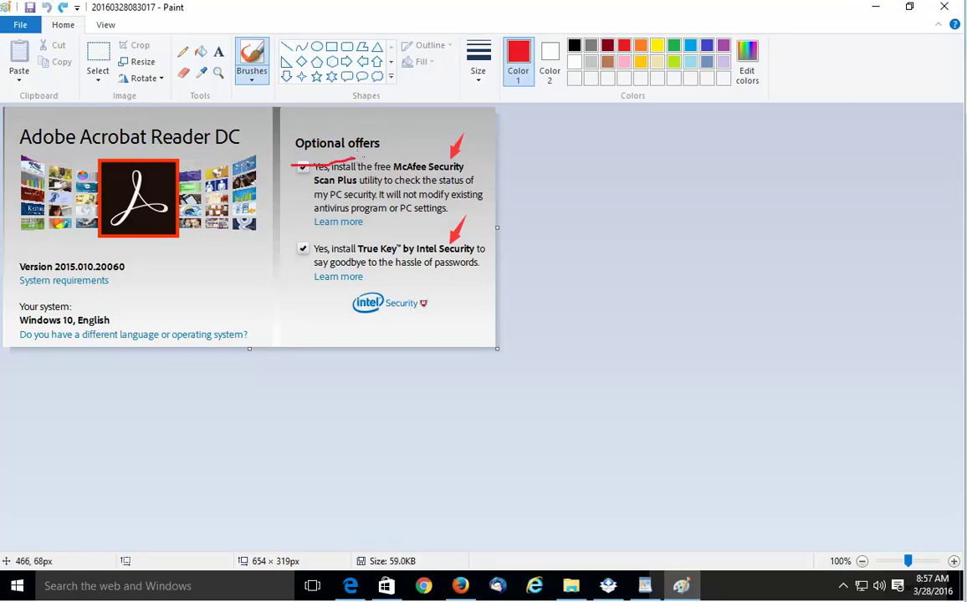
- Circle the "Optional offers" heading and the McAfee Security Scan Plus and True Key offers with red brush strokes
left_click_drag(287, 161, 389, 278)
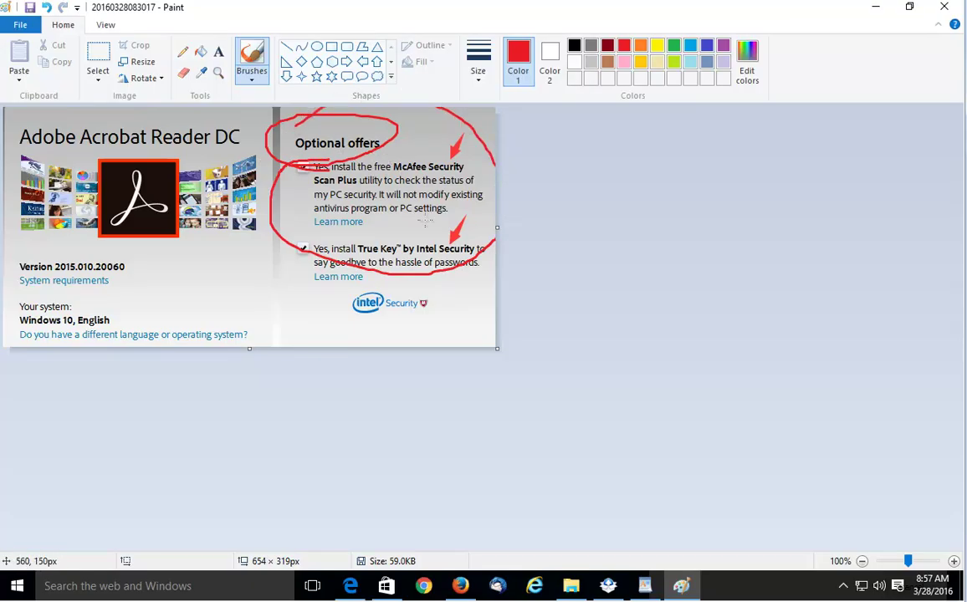
left_click_drag(348, 318, 493, 263)
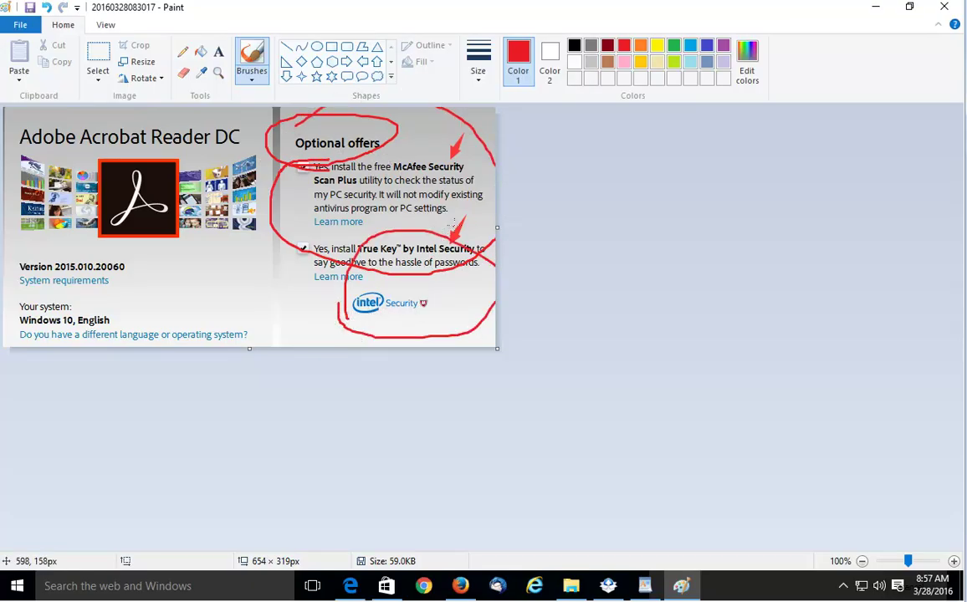
- Minimise Paint, highlight the closing tip and assistance lines in the WordPad Uninstall Guide, and save and close the document
left_click(873, 8)
left_click(644, 585)
left_click_drag(499, 493, 752, 481)
left_click_drag(624, 524, 276, 529)
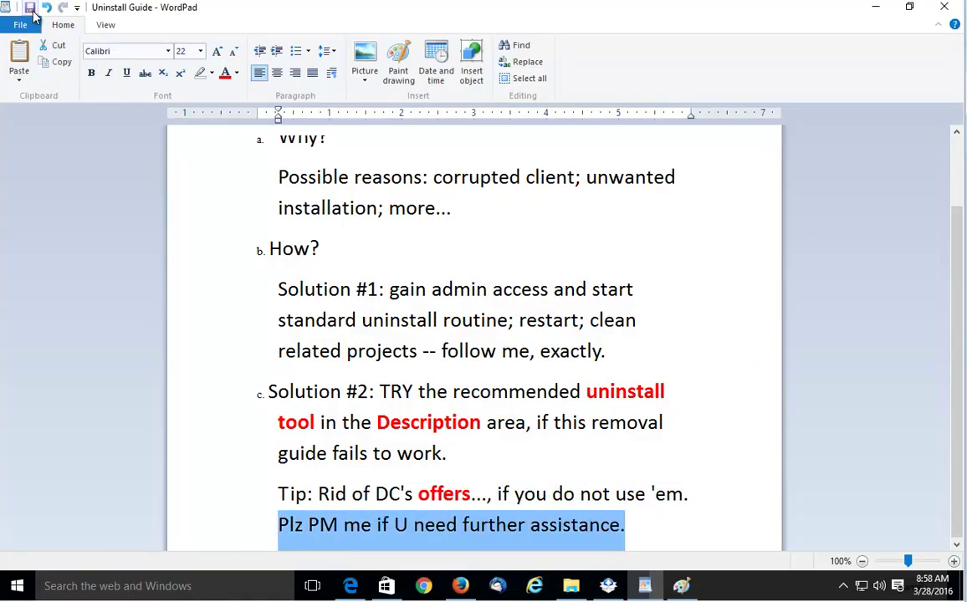
left_click(944, 10)
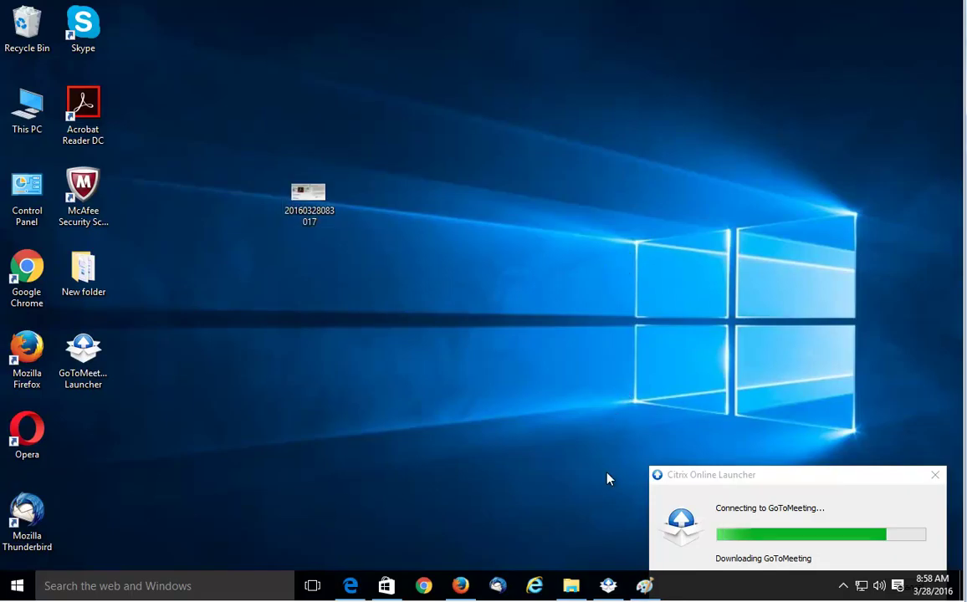
- Switch to Edge, highlight the product name "Adobe Acrobat Reader" in the thank-you page heading, and close the browser
left_click(351, 588)
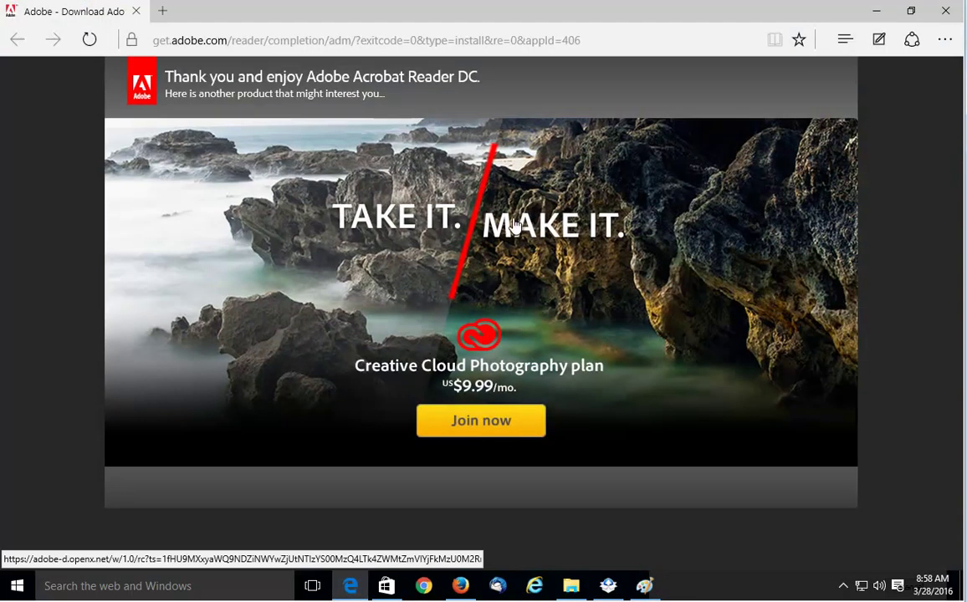
double_click(327, 77)
right_click(325, 73)
left_click(370, 109)
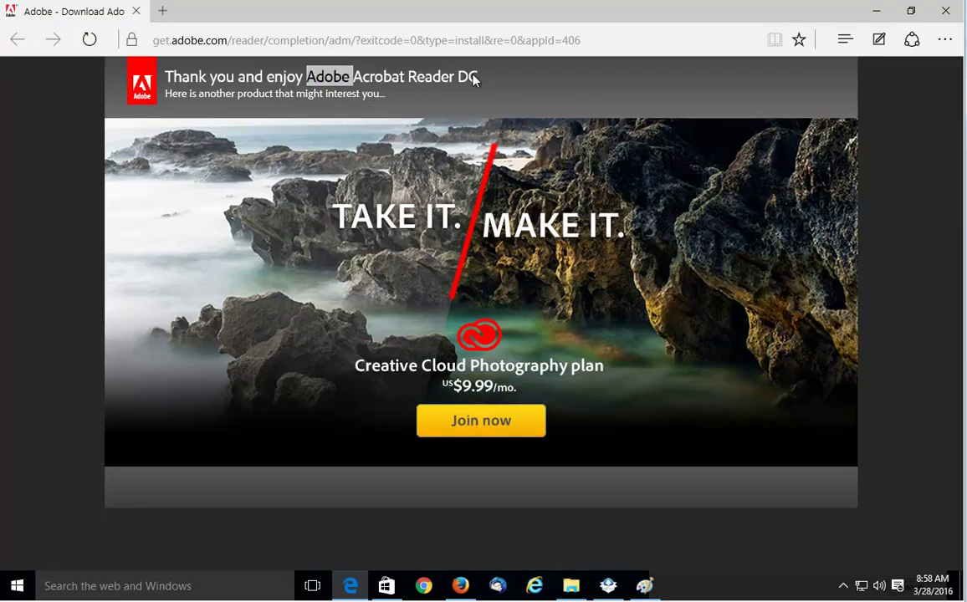
left_click(370, 109)
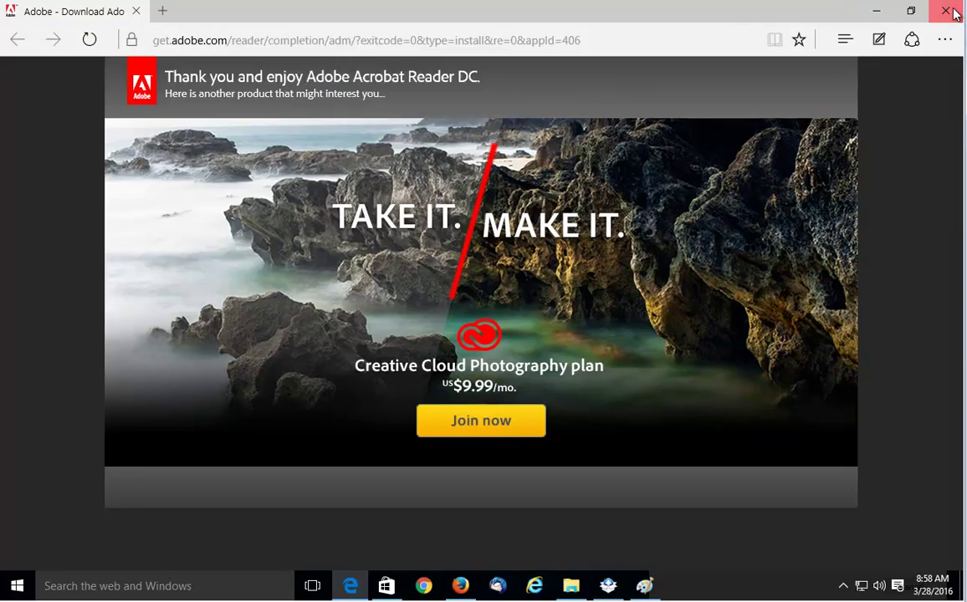
left_click_drag(308, 76, 426, 76)
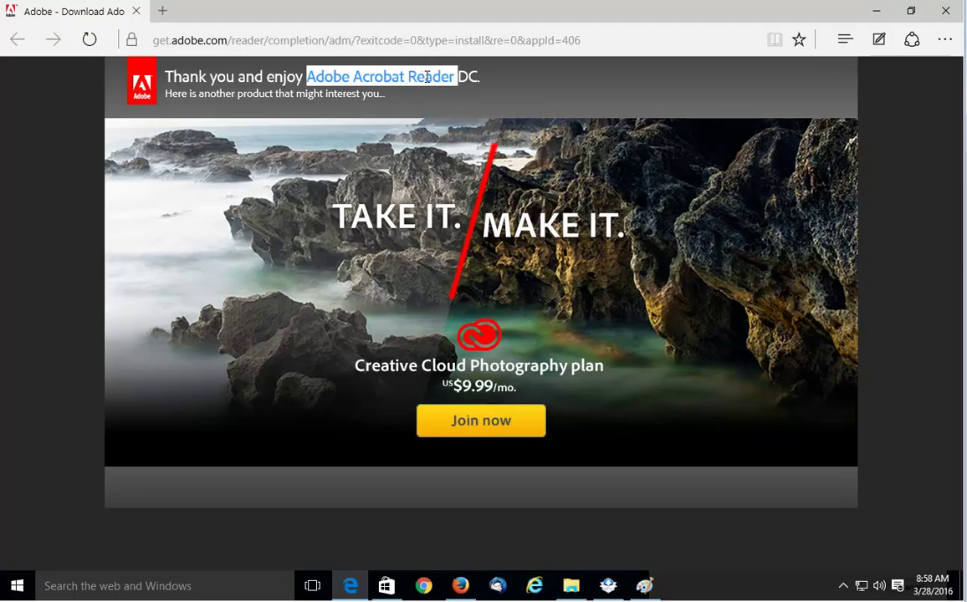
right_click(433, 83)
left_click(446, 111)
left_click(611, 100)
left_click(944, 10)
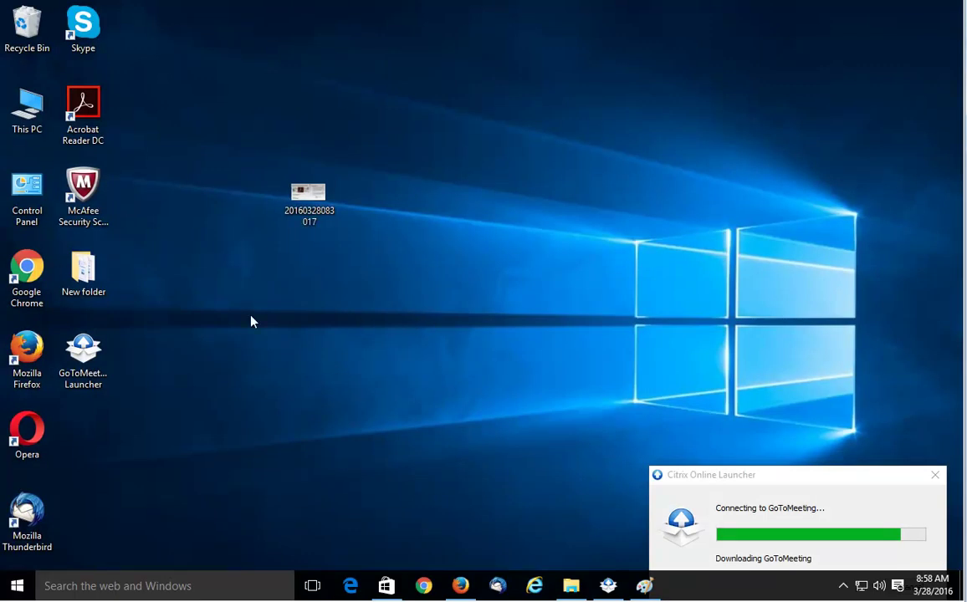
- Check the hidden tray icons, open Task Manager in its detailed view and move it away from the desktop icons
left_click(843, 586)
right_click(744, 584)
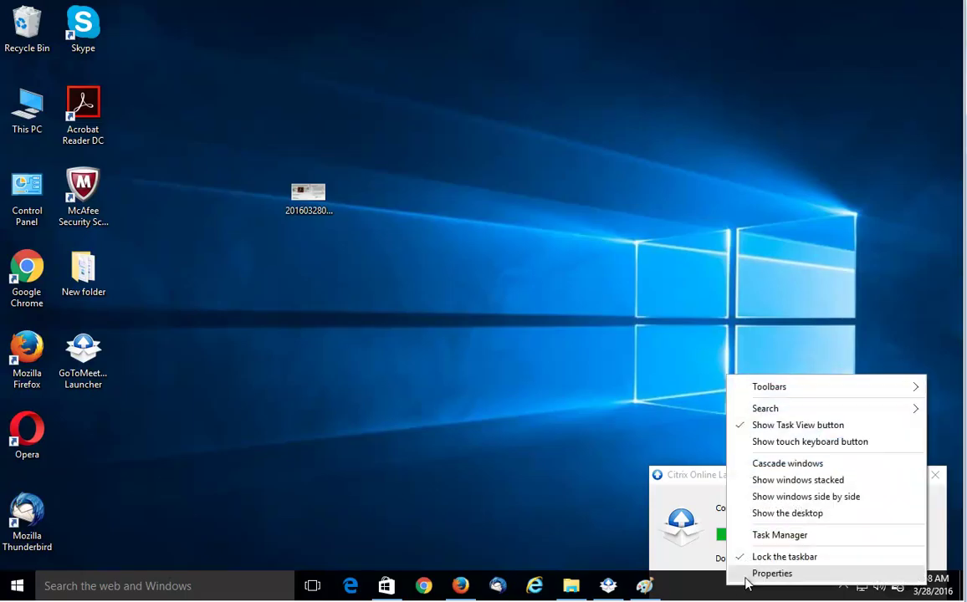
left_click(778, 535)
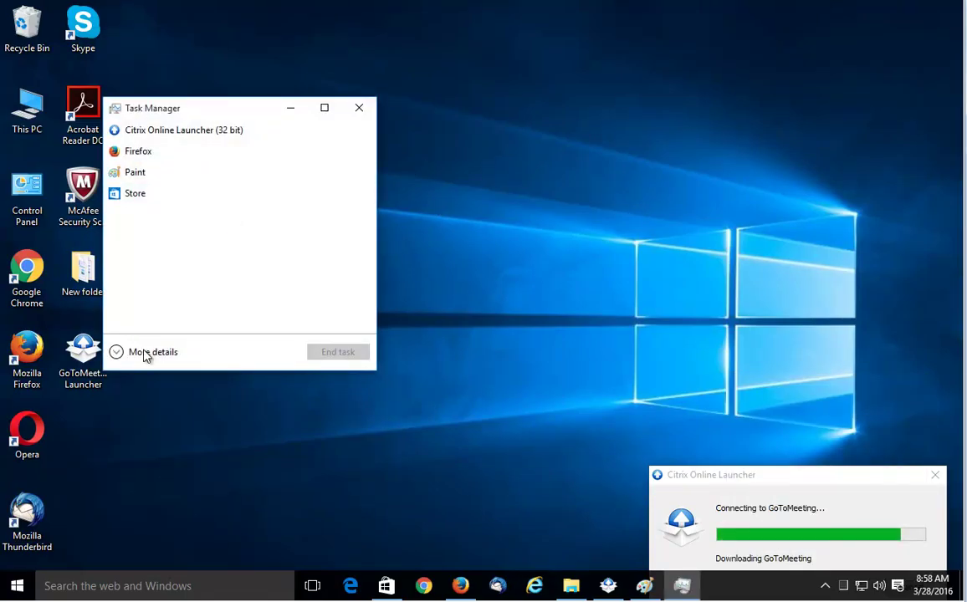
left_click(147, 352)
left_click_drag(259, 123, 459, 70)
- Open the file location of the Adobe Acrobat Update Service process, display its full path, and minimise the folder window
left_click(412, 232)
left_click(385, 373)
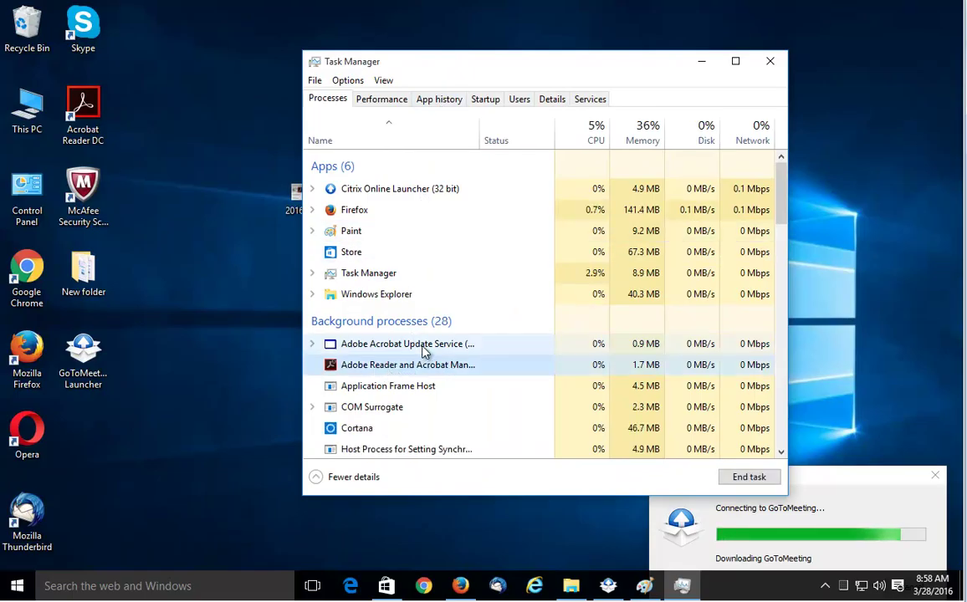
right_click(424, 347)
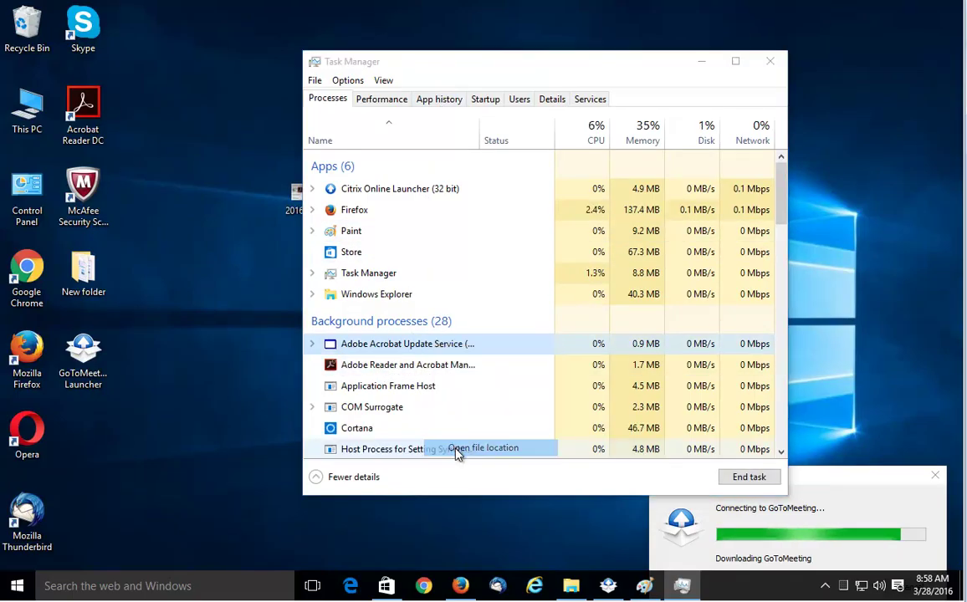
left_click(458, 449)
left_click(644, 54)
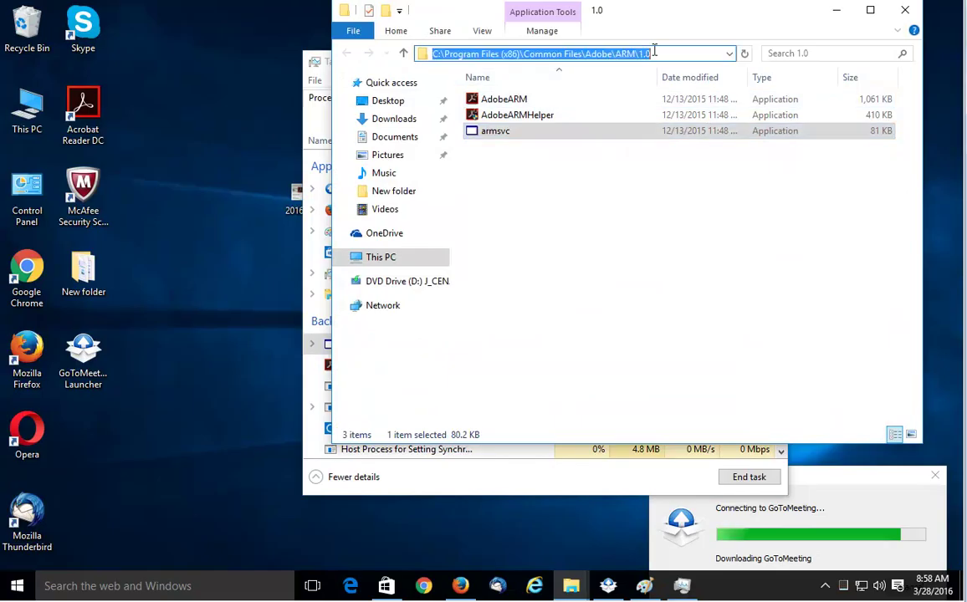
left_click(835, 10)
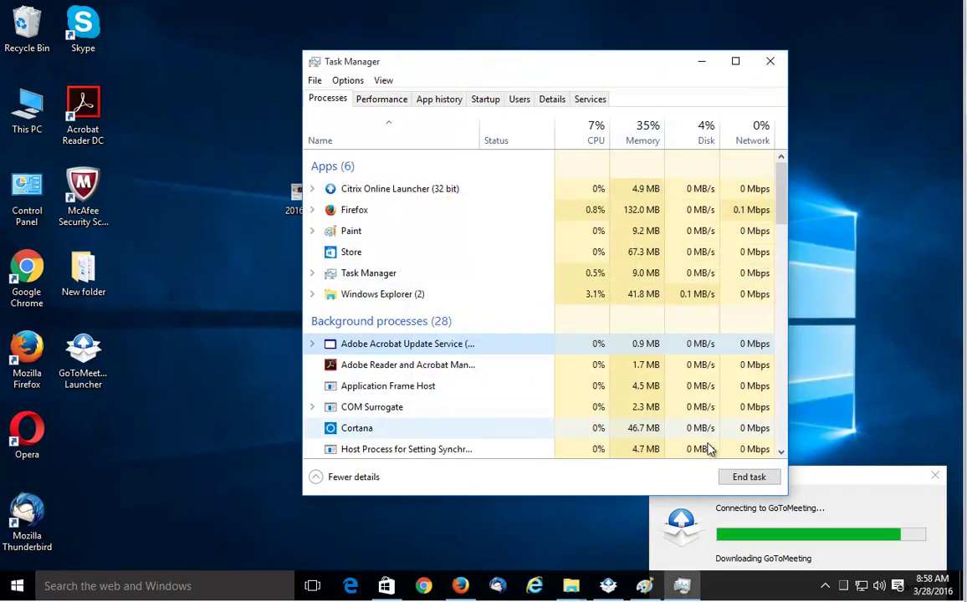
- End the Adobe Acrobat Update Service and Adobe Reader and Acrobat Manager background processes, check the remaining processes and minimise Task Manager
left_click(750, 479)
left_click(393, 346)
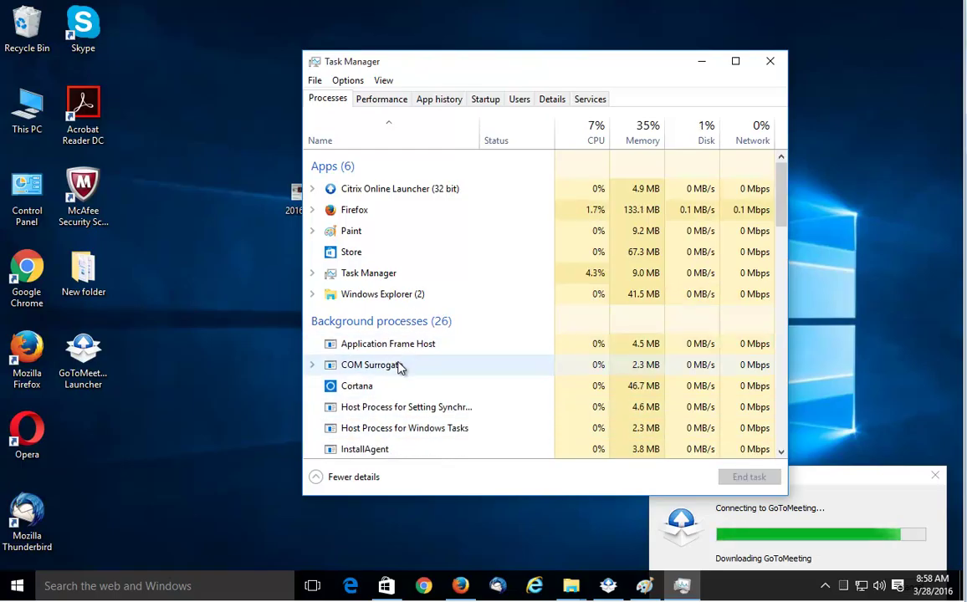
left_click(397, 345)
scroll(391, 368, "down", 7)
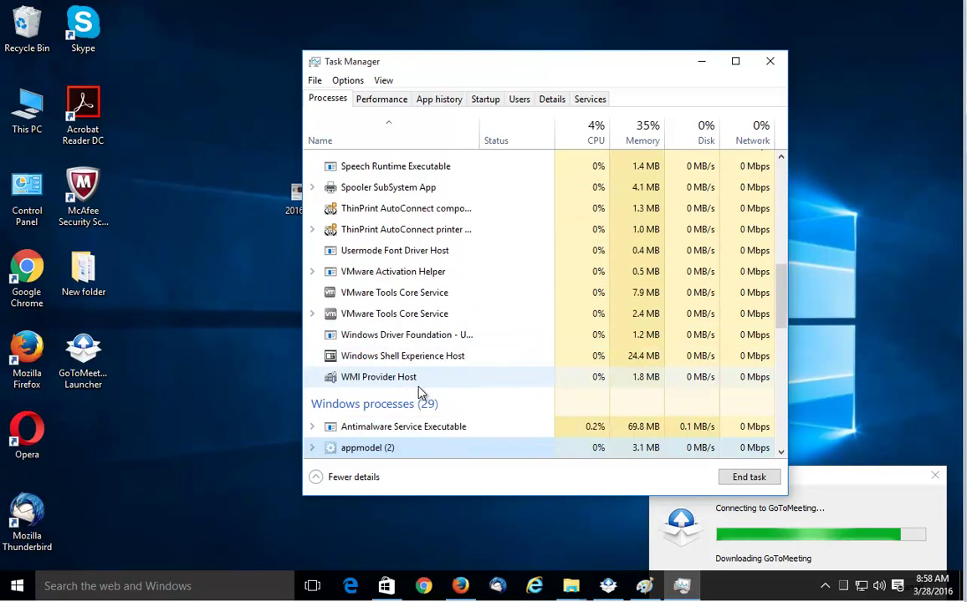
scroll(420, 393, "up", 5)
scroll(420, 392, "down", 5)
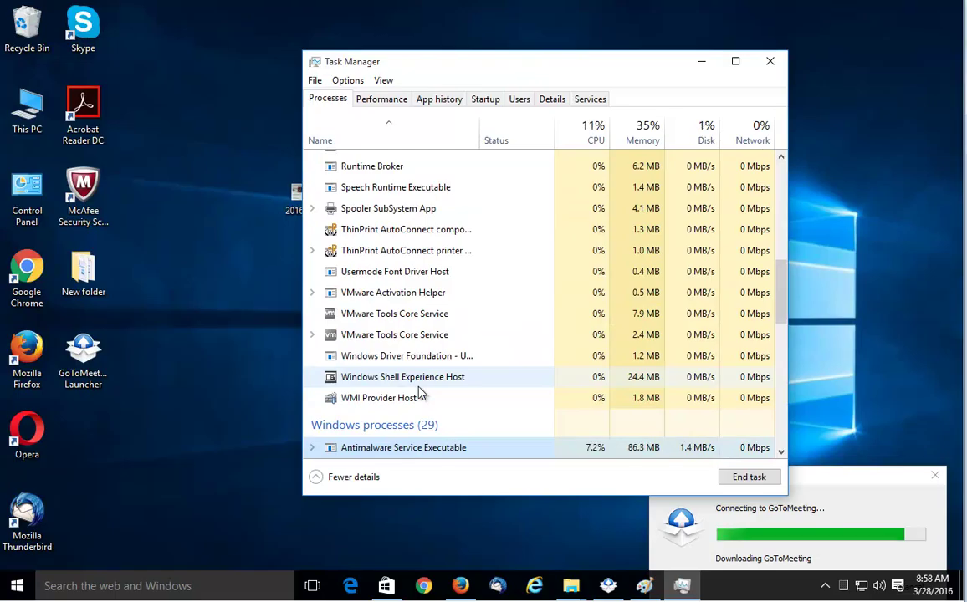
scroll(421, 393, "down", 1)
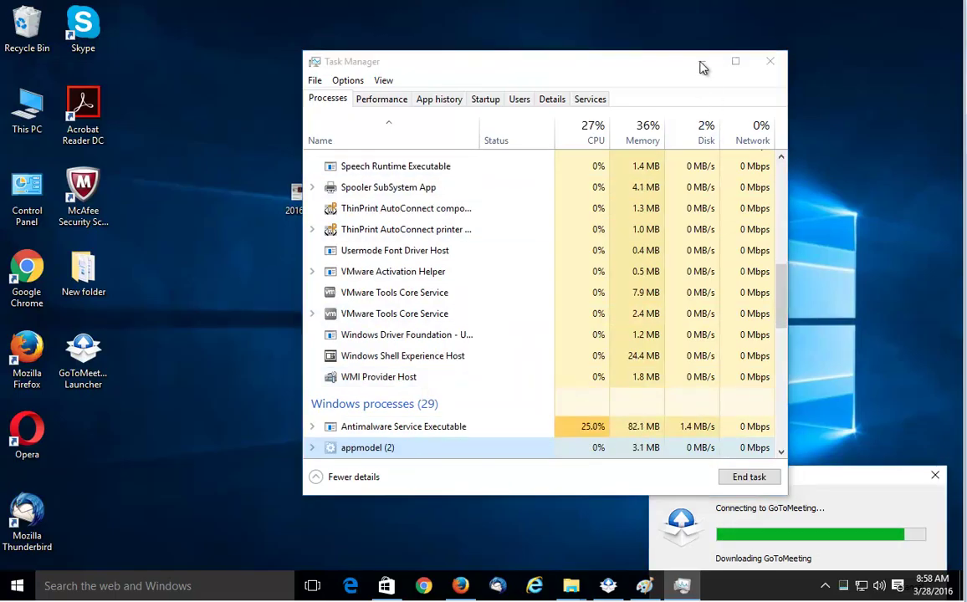
left_click(700, 62)
- Open the Control Panel's list of installed programs, select Adobe Acrobat Reader DC and slightly narrow the Name column
double_click(26, 196)
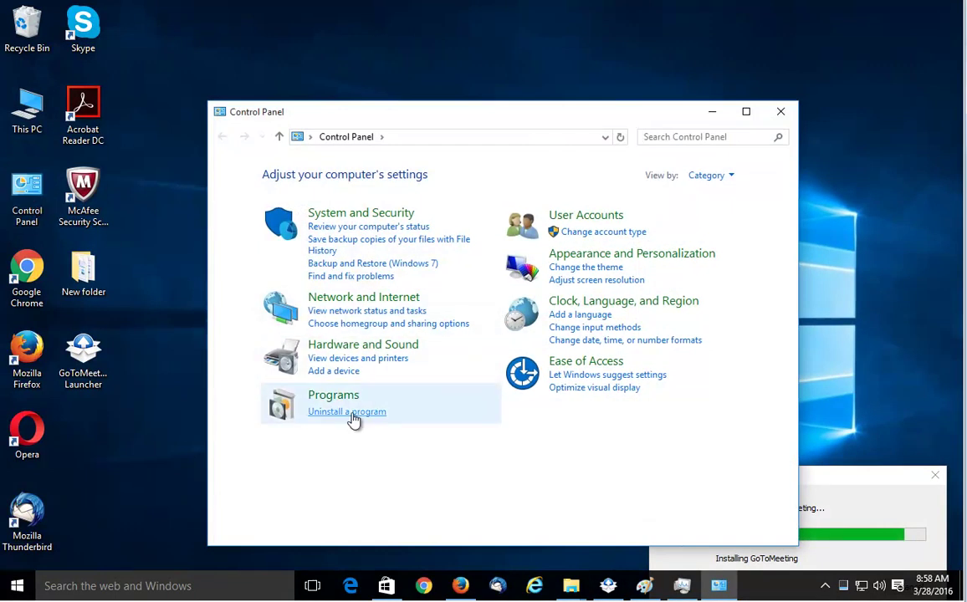
left_click(377, 424)
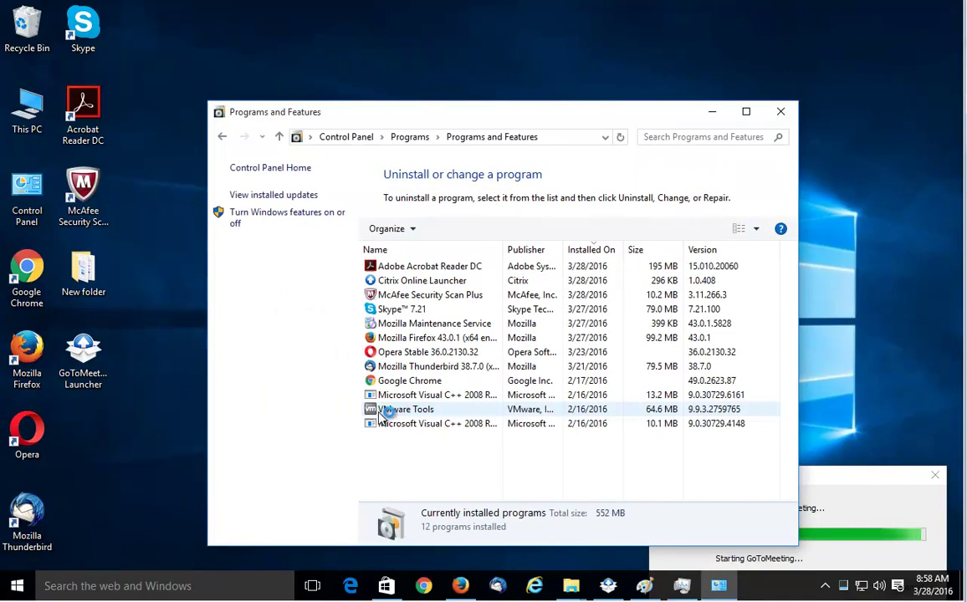
left_click(452, 266)
left_click_drag(504, 248, 494, 249)
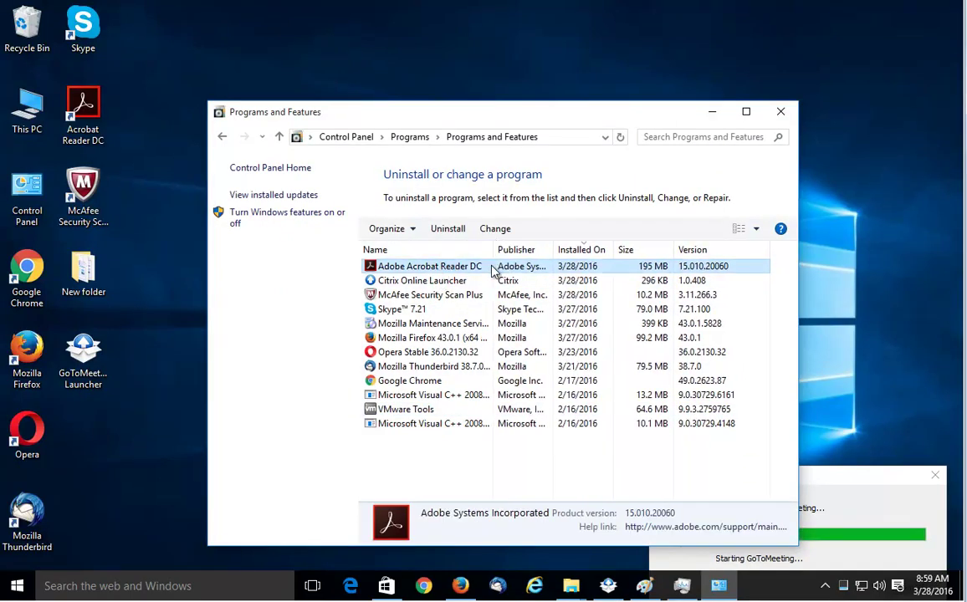
- Start uninstalling Adobe Acrobat Reader DC, close the interrupting GoToMeeting sign-in window and confirm the removal
left_click(453, 228)
left_click_drag(457, 231, 473, 293)
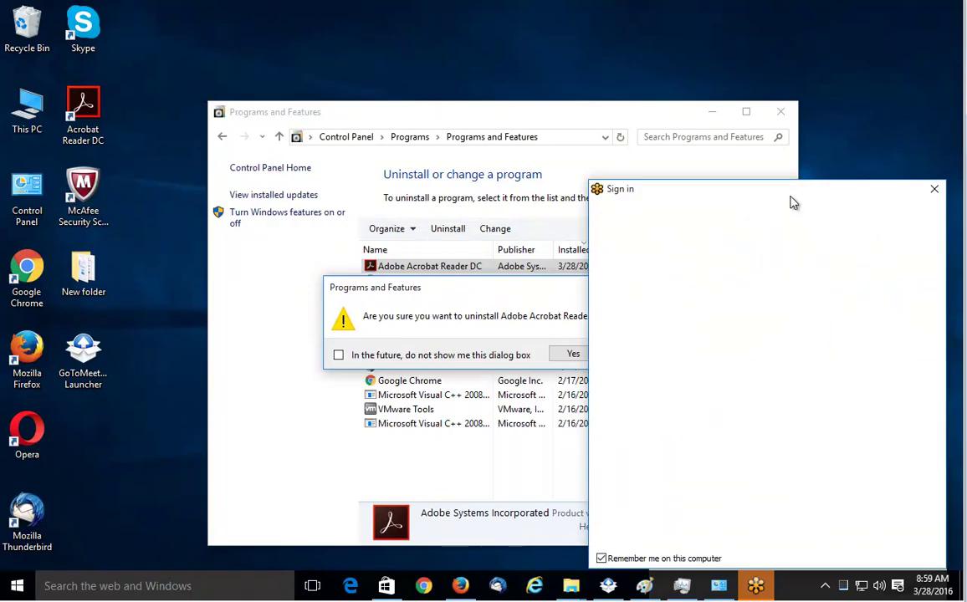
left_click(934, 191)
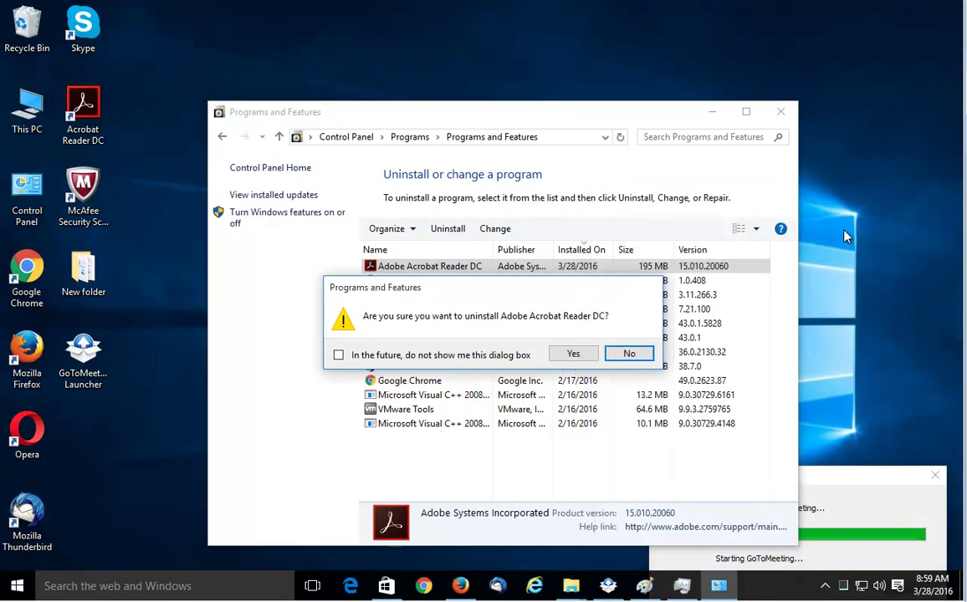
left_click_drag(461, 301, 499, 288)
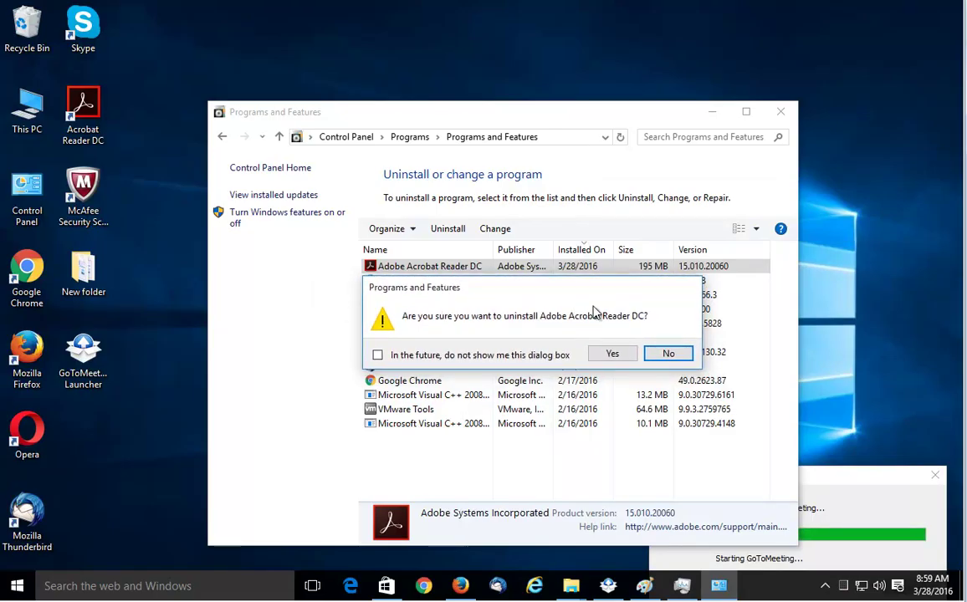
left_click(617, 354)
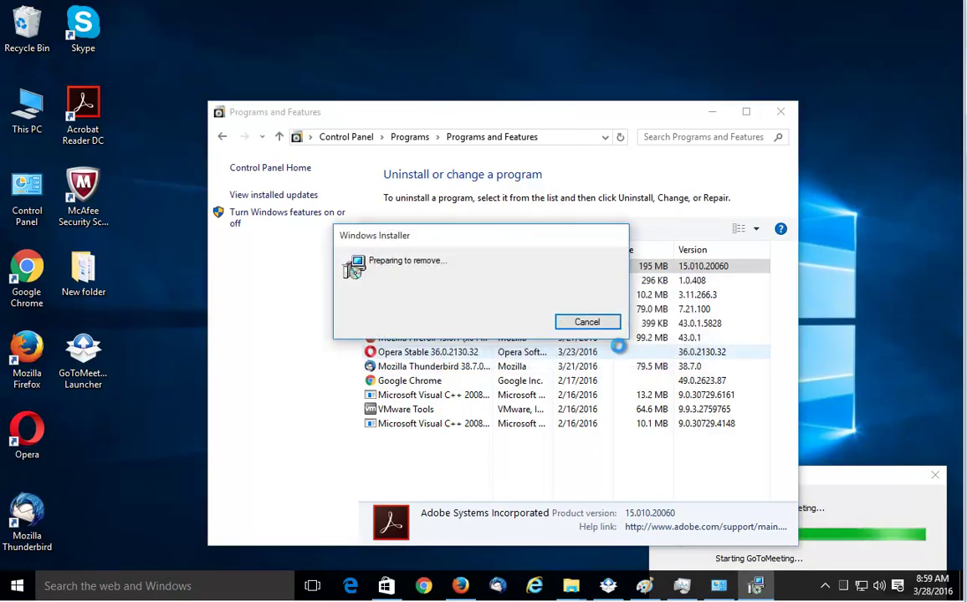
- Expand the details of the User Account Control request for Adobe Acrobat, allow it, and dismiss the unavailable ARM folder error
left_click_drag(544, 330, 556, 287)
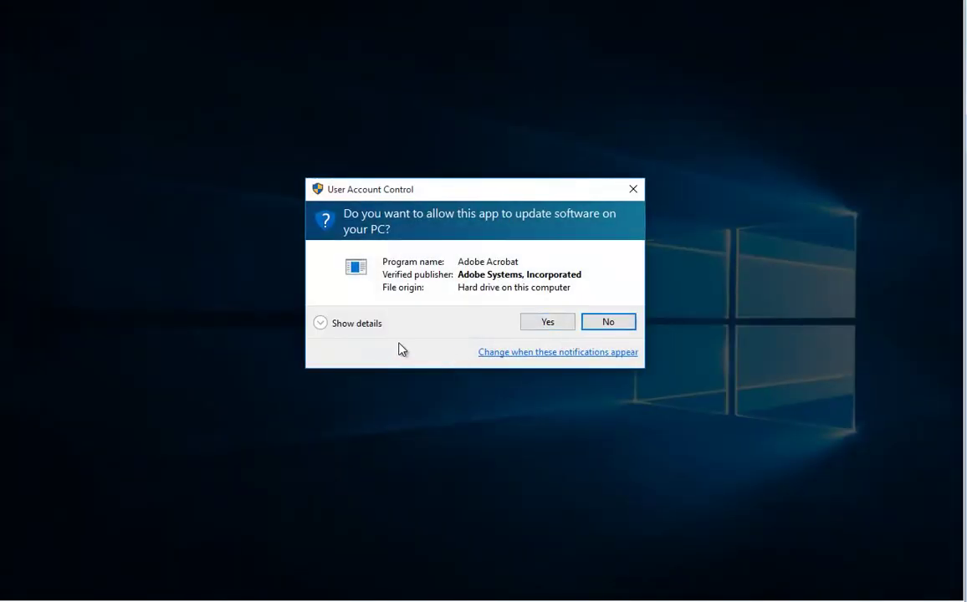
left_click(359, 324)
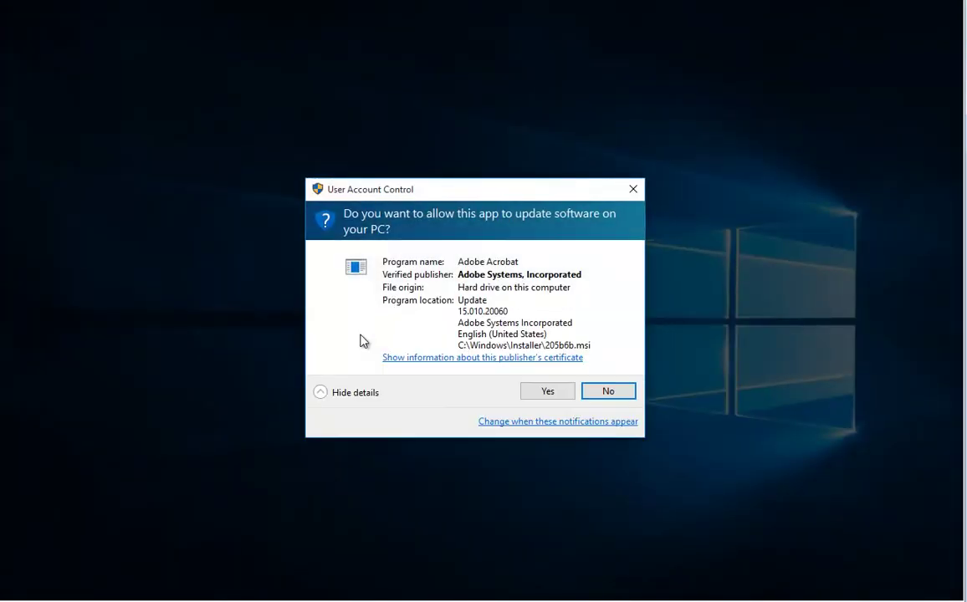
left_click(526, 393)
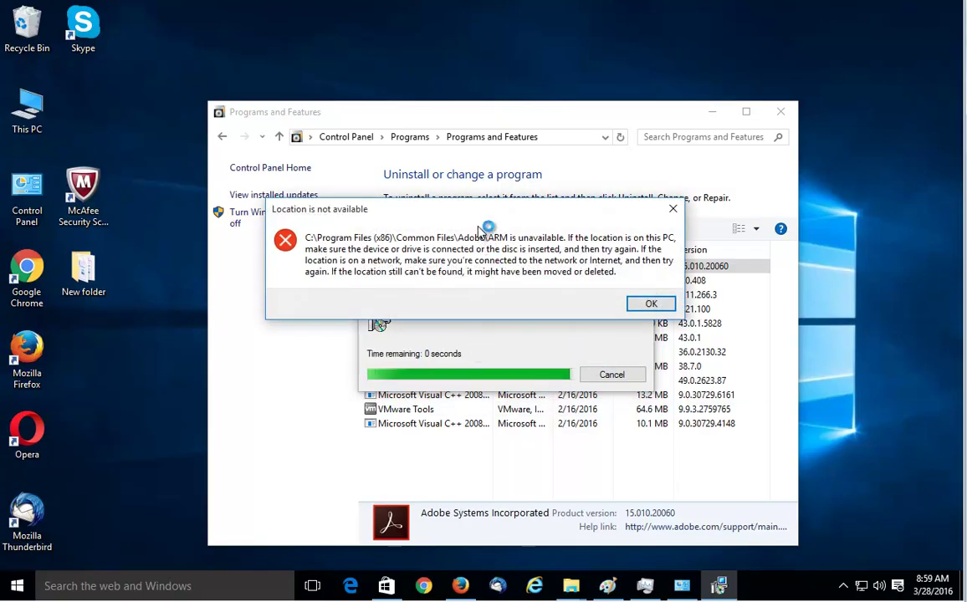
left_click(648, 308)
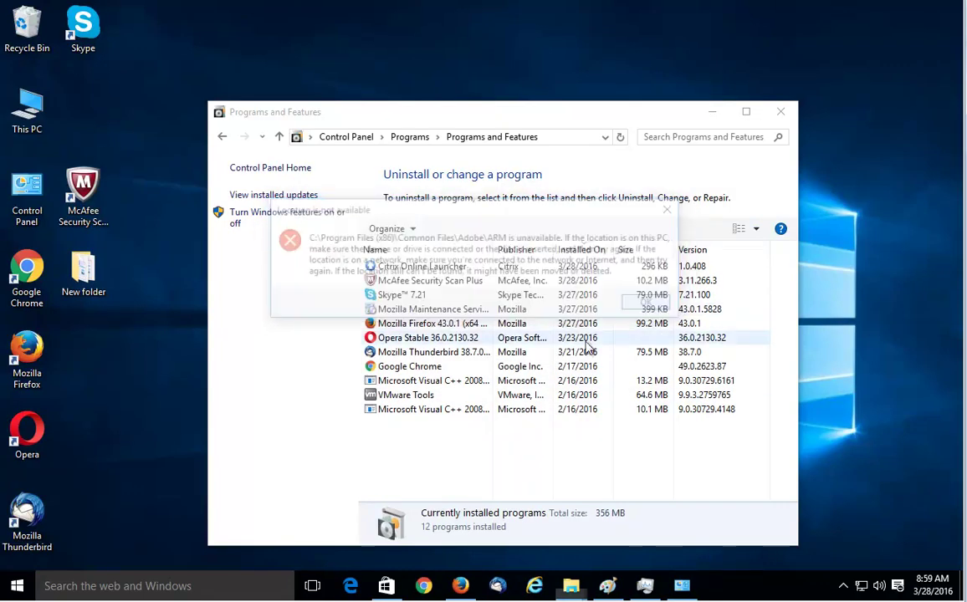
- Refresh the list of installed programs and close Programs and Features
right_click(443, 442)
left_click(482, 501)
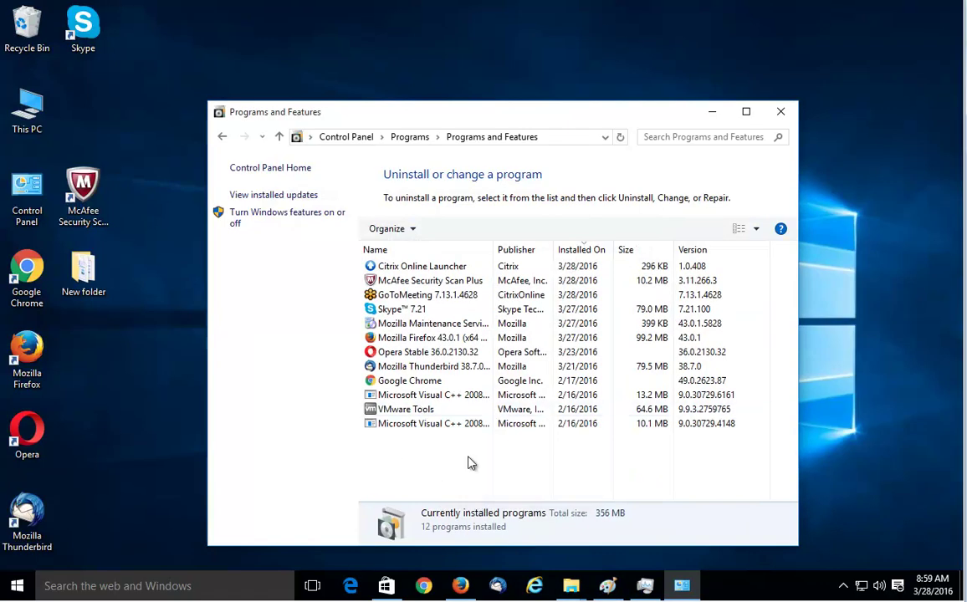
left_click(780, 112)
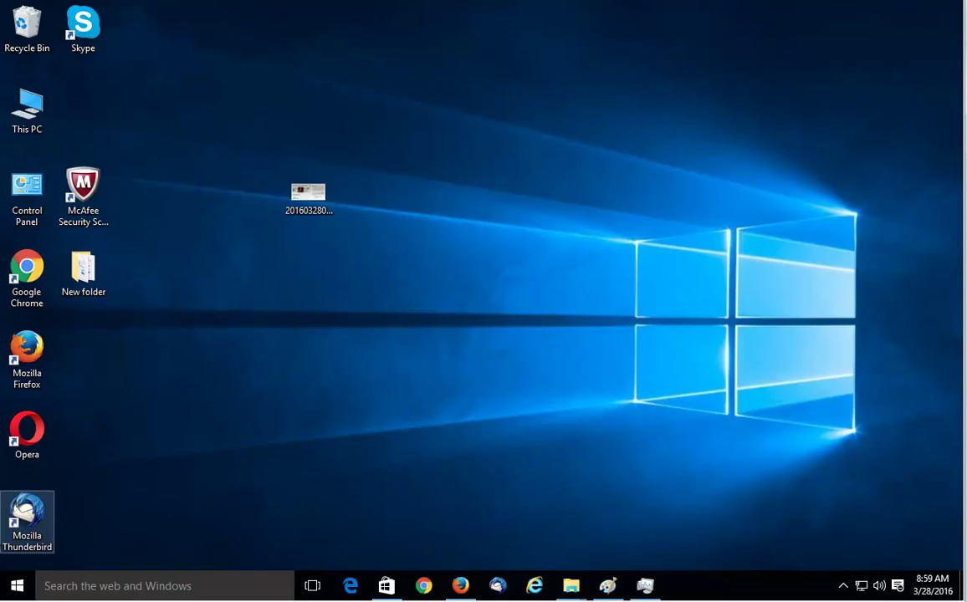
- Display the computer's Sleep, Shut down and Restart choices, and refresh the desktop
left_click(17, 585)
left_click(45, 535)
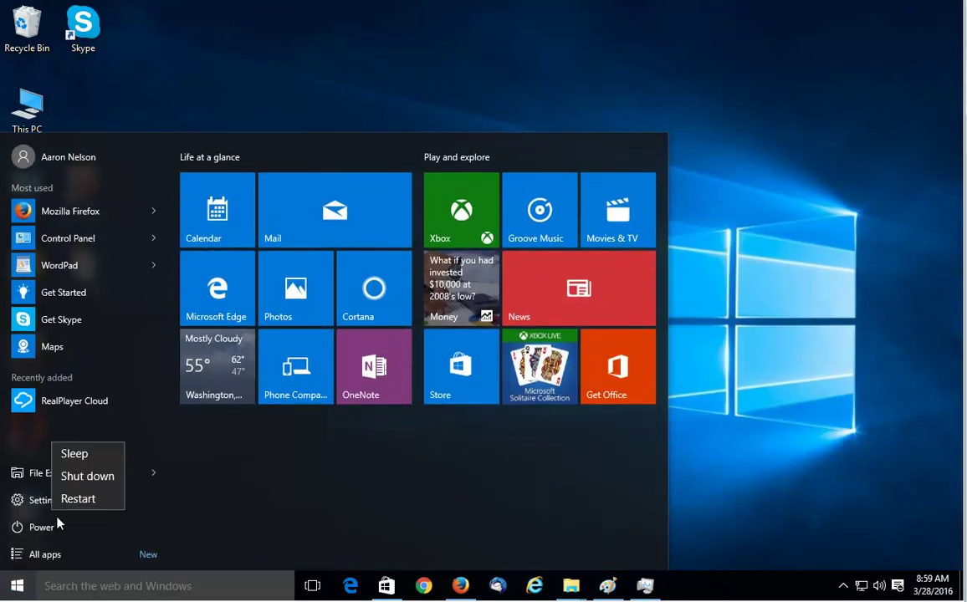
left_click(80, 507)
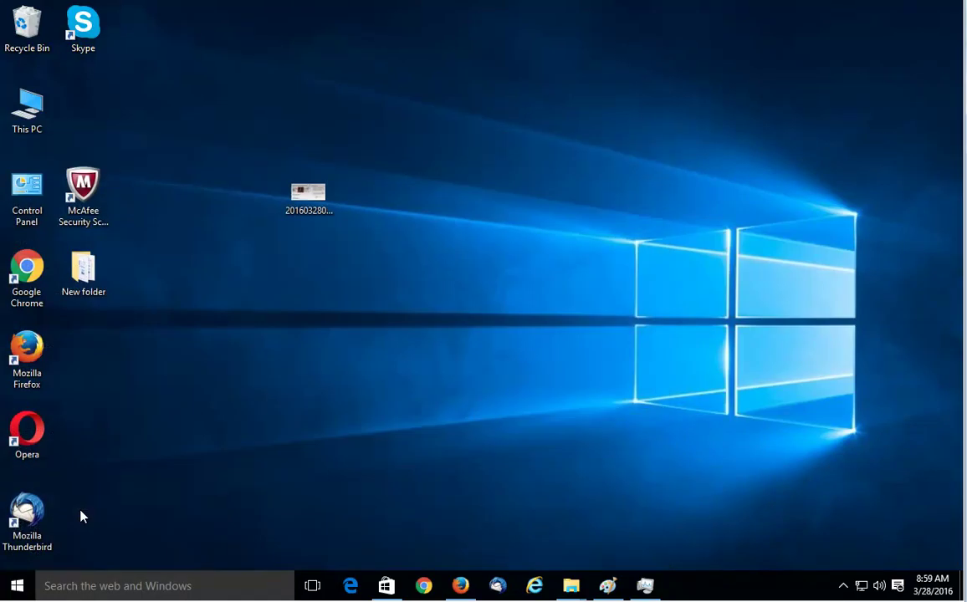
right_click(325, 330)
left_click(353, 361)
- Open This PC and set its folder options to show hidden files, folders, and drives
double_click(35, 119)
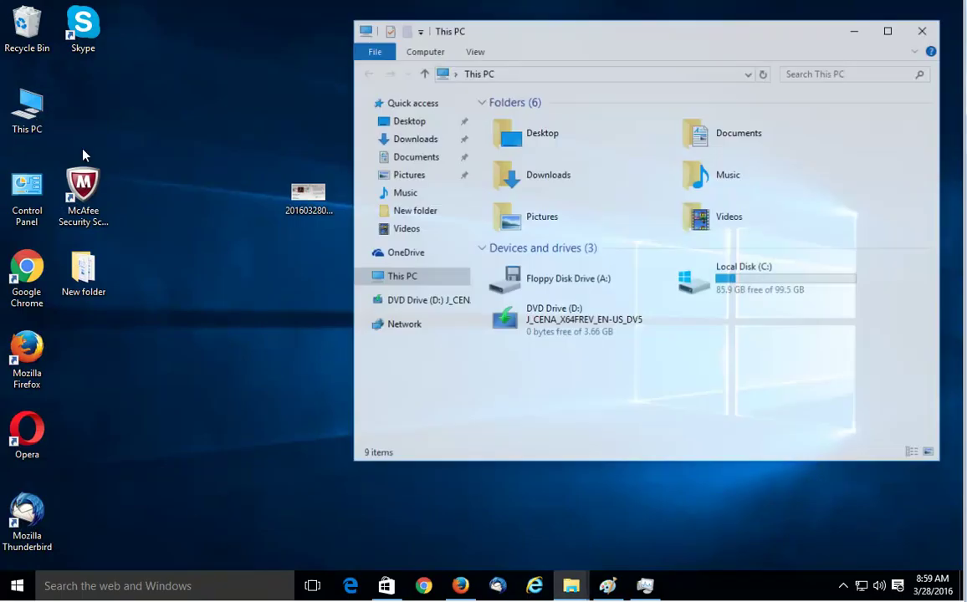
left_click(477, 52)
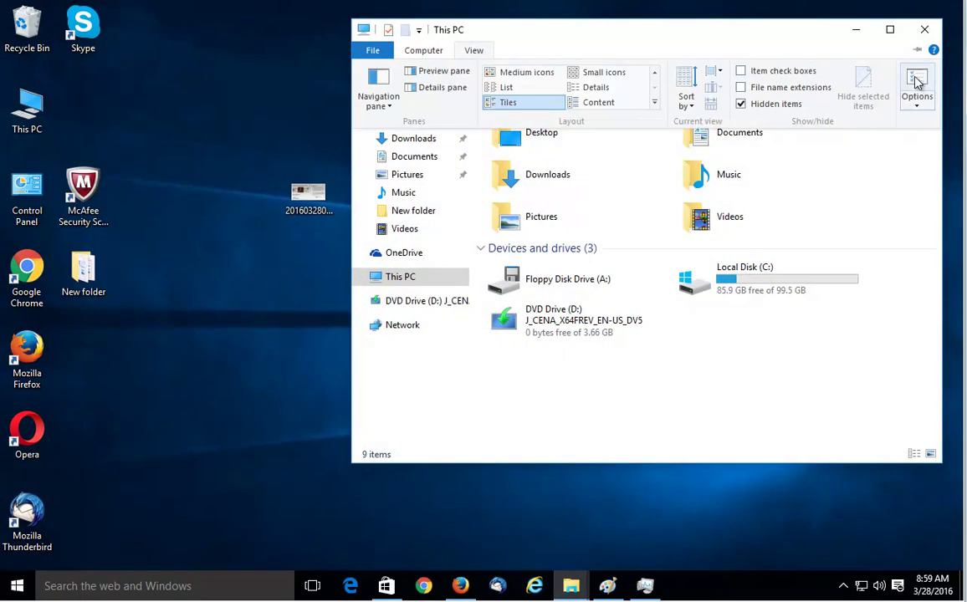
left_click(918, 88)
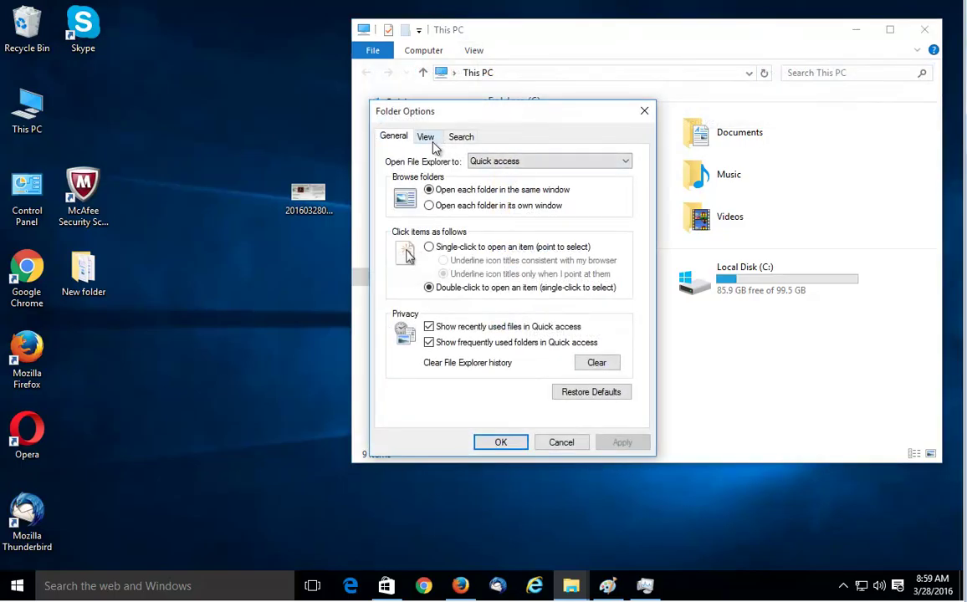
left_click(427, 137)
left_click(452, 334)
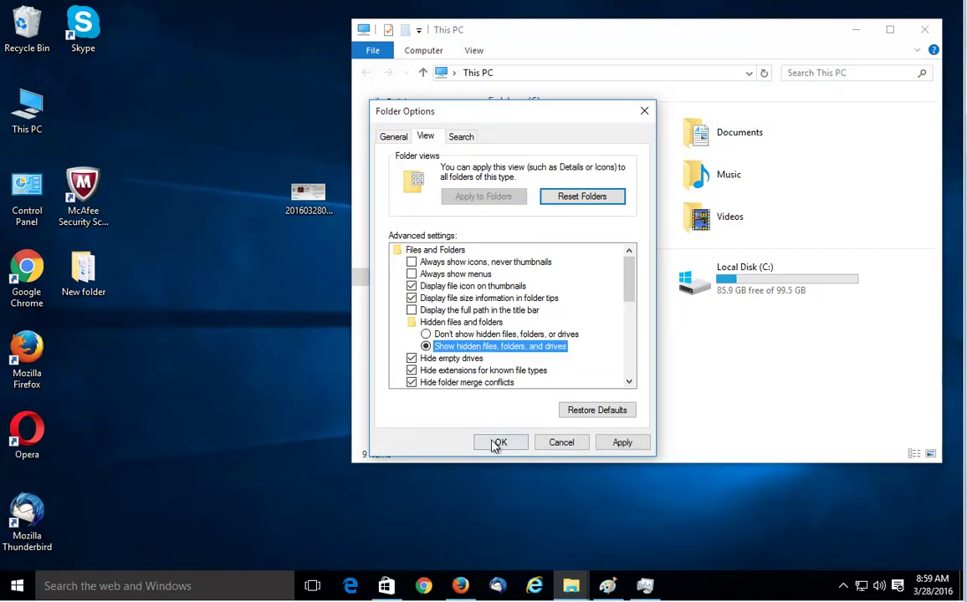
left_click(499, 442)
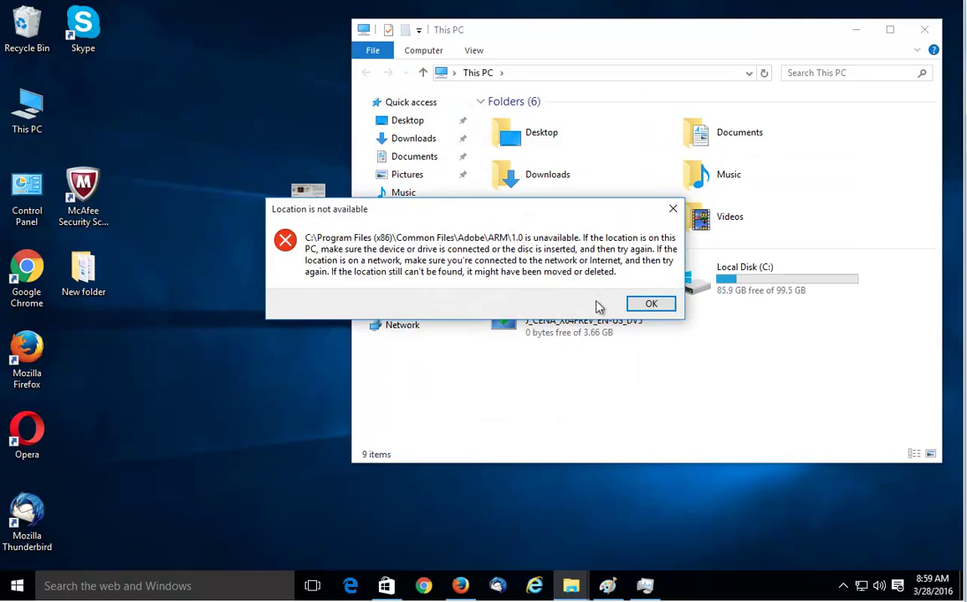
- Dismiss the unavailable-location error, check the Common Files folder from the earlier Adobe ARM window for leftovers, and close that window
left_click(642, 304)
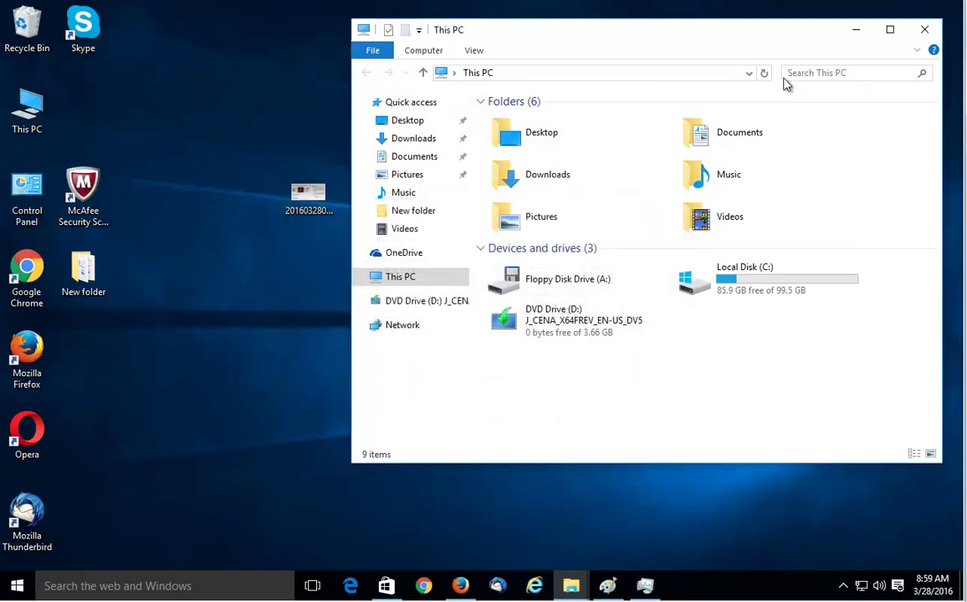
mouse_move(569, 581)
left_click(567, 499)
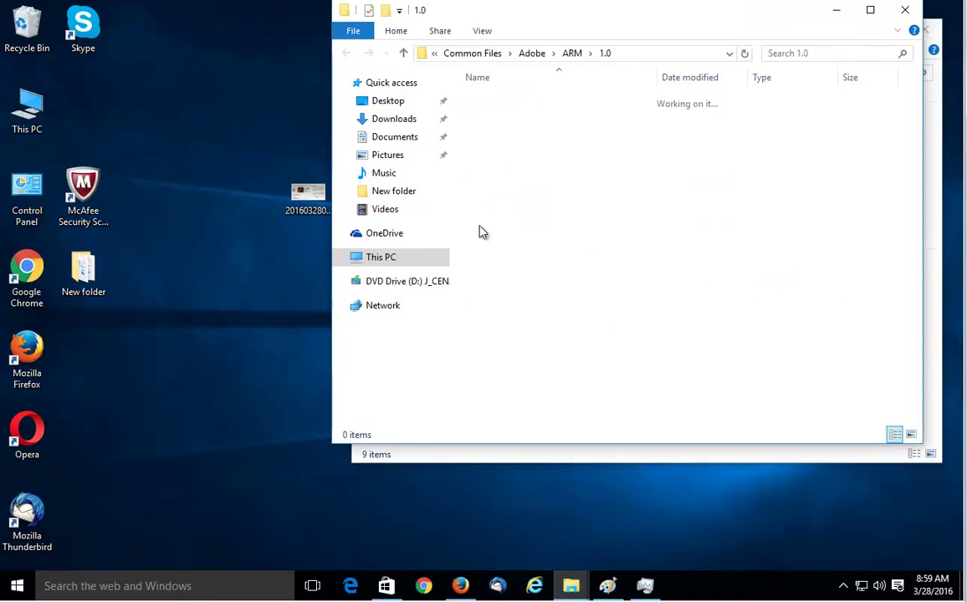
left_click(473, 54)
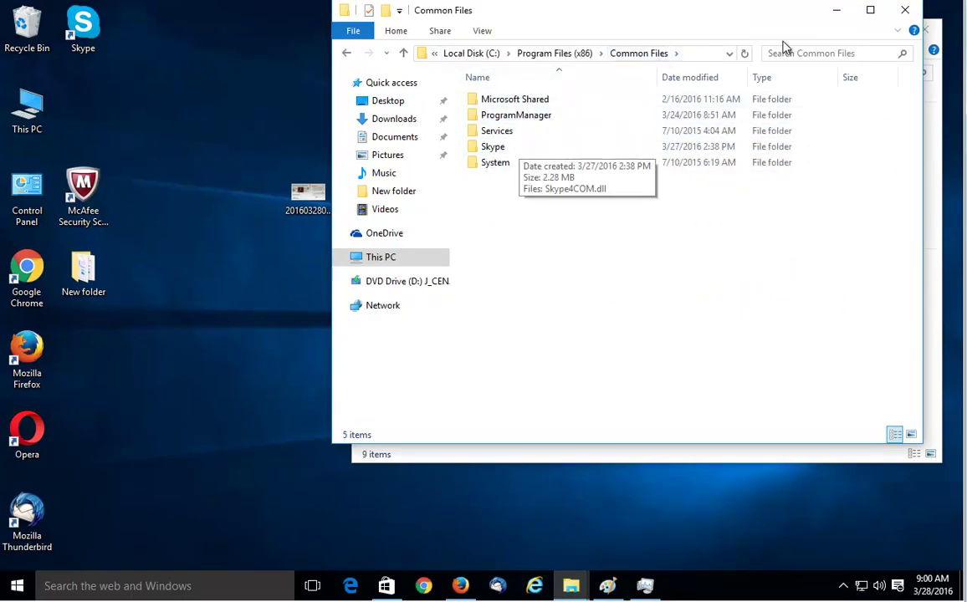
left_click(904, 10)
- Search This PC for the copied name "Adobe Acrobat Reader" and launch REGEDIT with permission to make changes
right_click(790, 73)
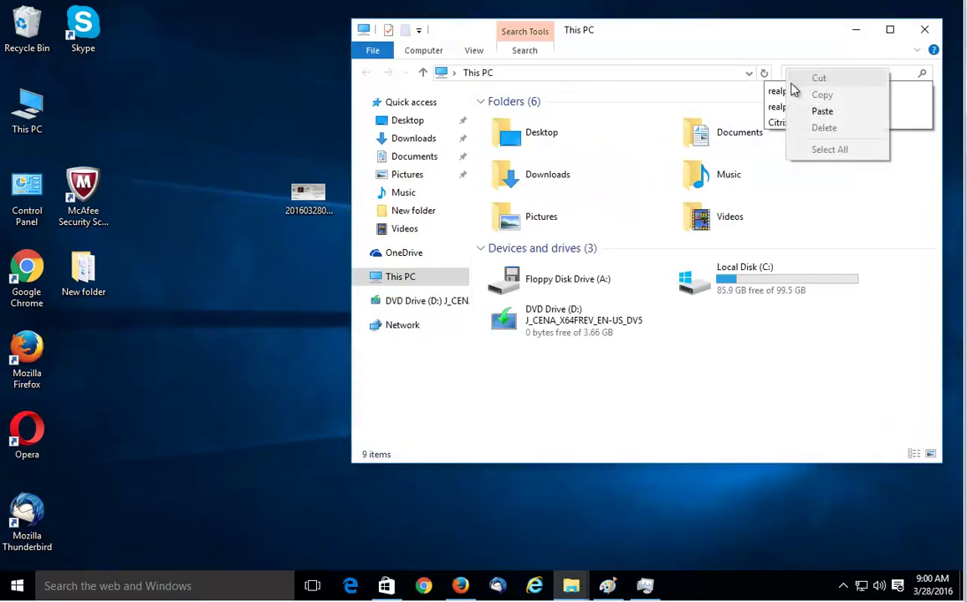
left_click(822, 110)
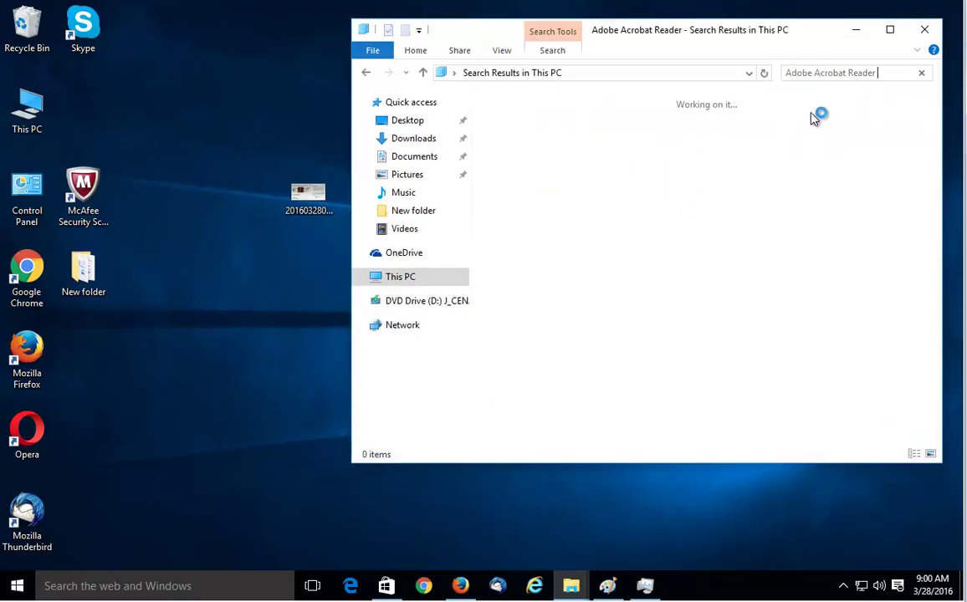
key("super+r")
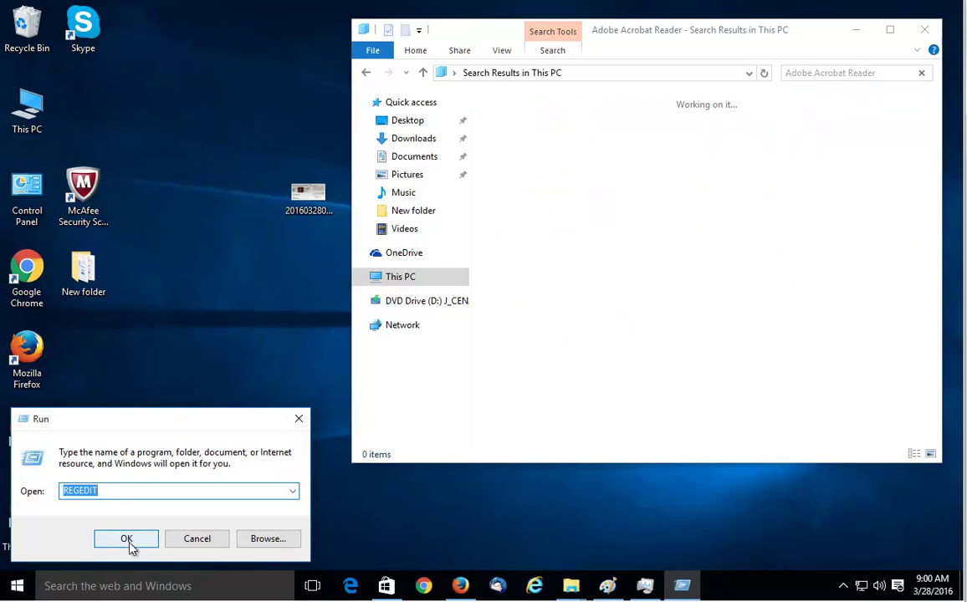
left_click(128, 542)
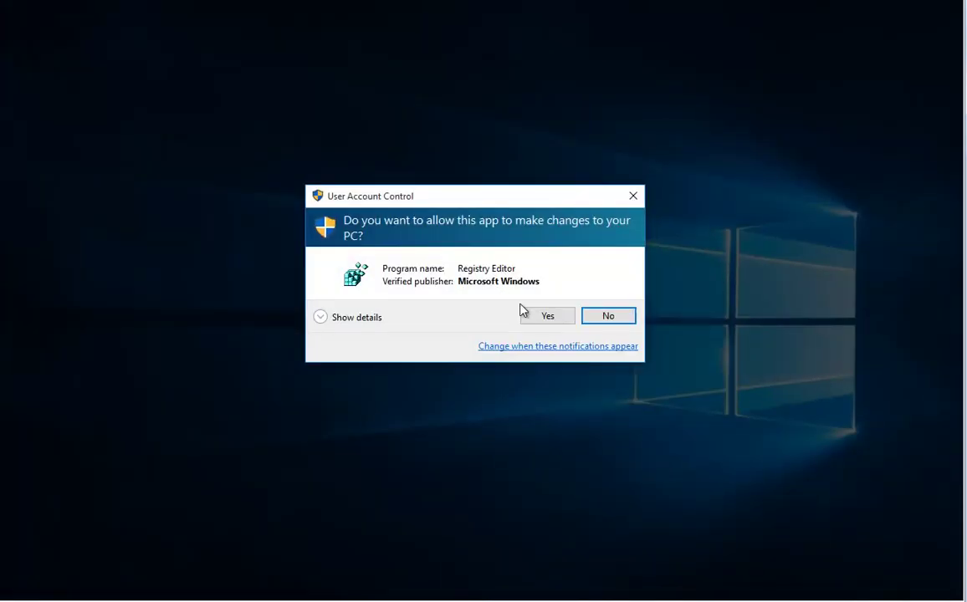
left_click(535, 316)
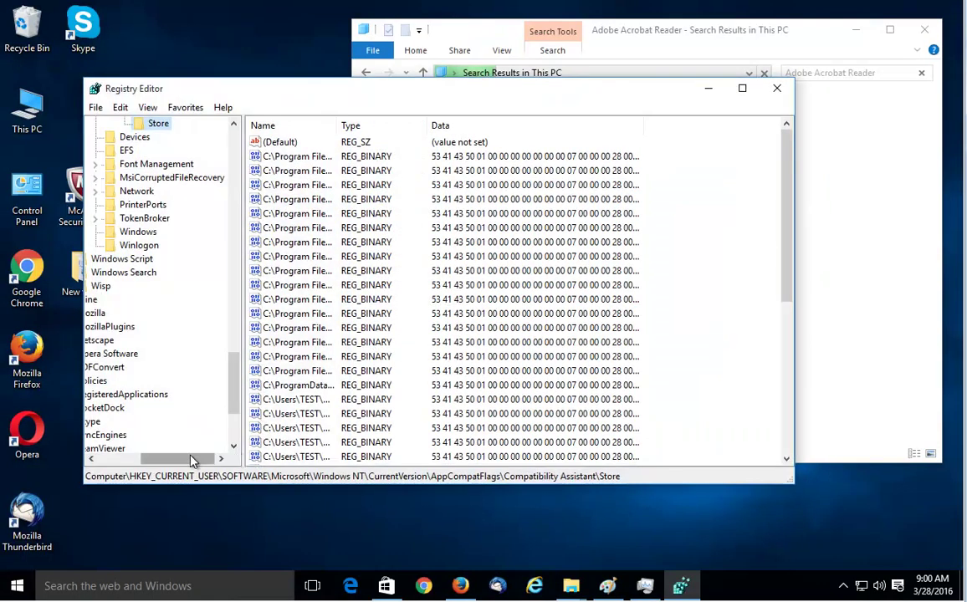
- Search the whole registry from the Computer root for "Adobe Acrobat Reader" and switch back to the This PC search window
left_click_drag(194, 459, 134, 459)
scroll(166, 251, "up", 15)
left_click(142, 124)
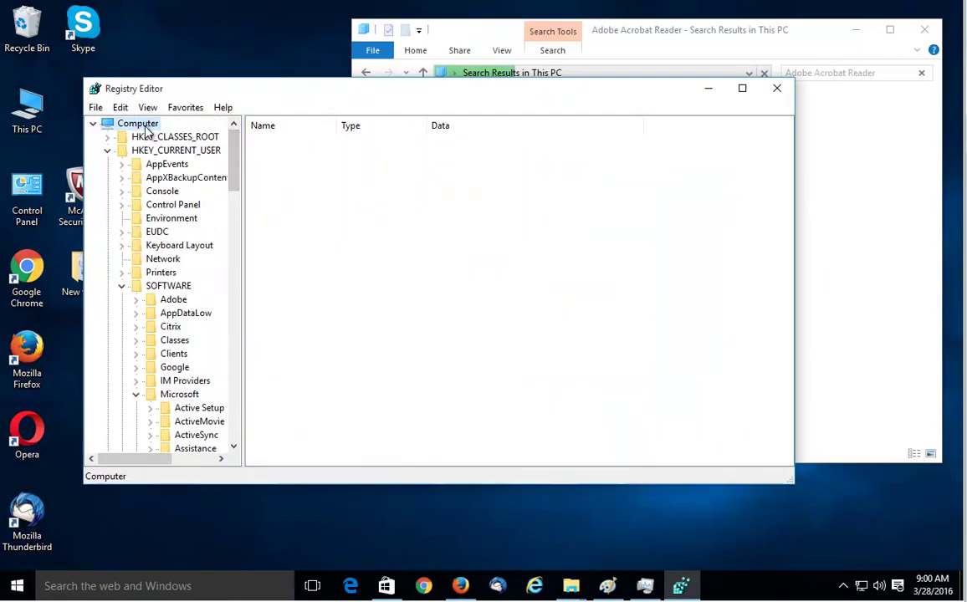
key("ctrl+f")
type("Adobe Acrobat Reader")
key("Return")
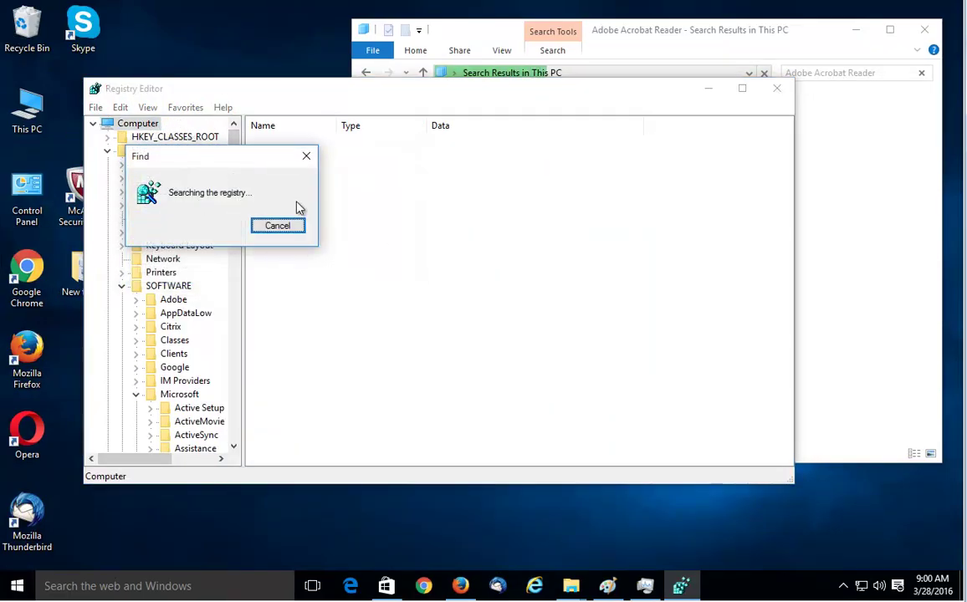
left_click(631, 42)
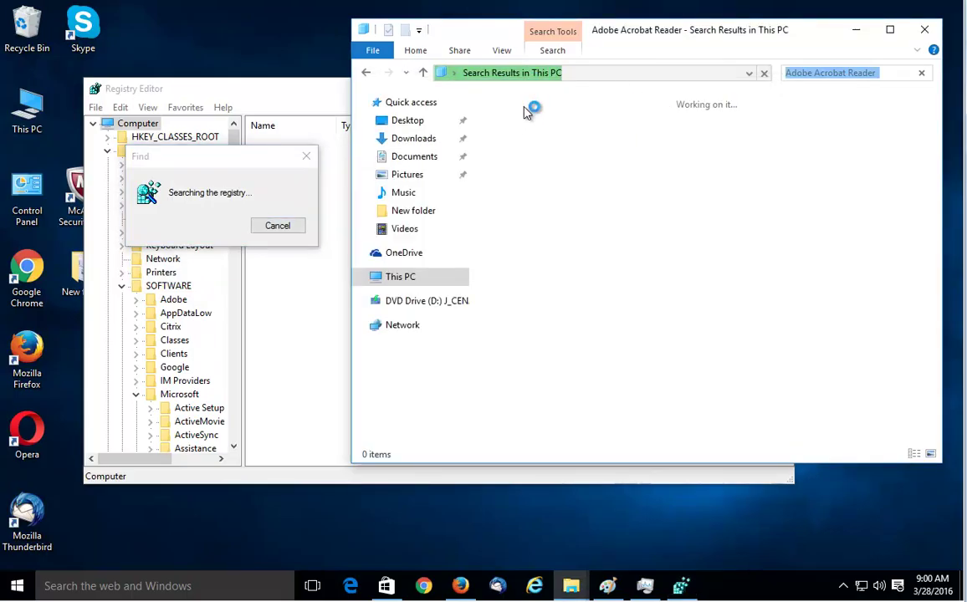
- Switch to the installer screenshot in Paint, underline the Adobe Acrobat Reader DC title, and undo all the freehand red brush strokes
left_click(617, 587)
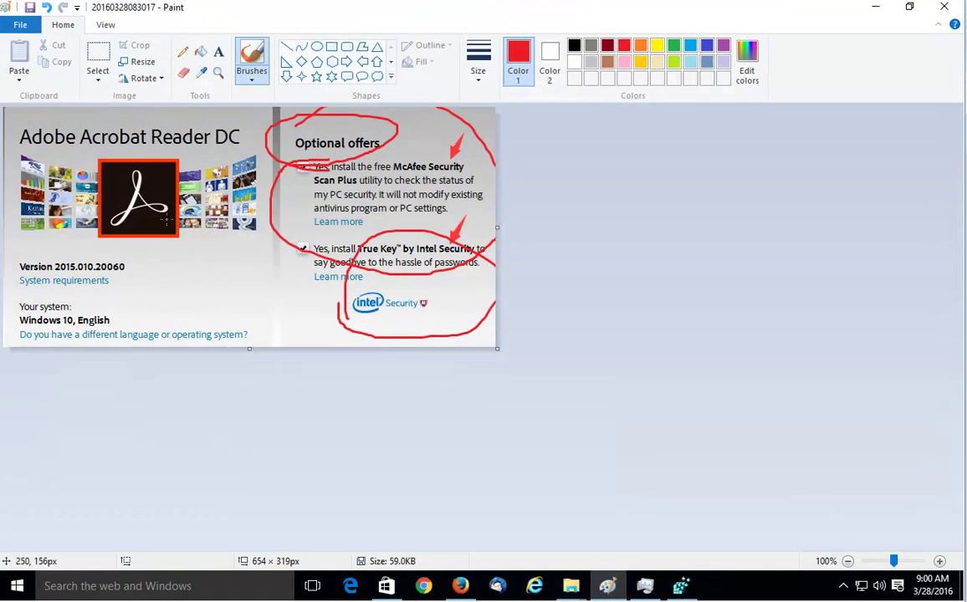
left_click_drag(23, 148, 240, 143)
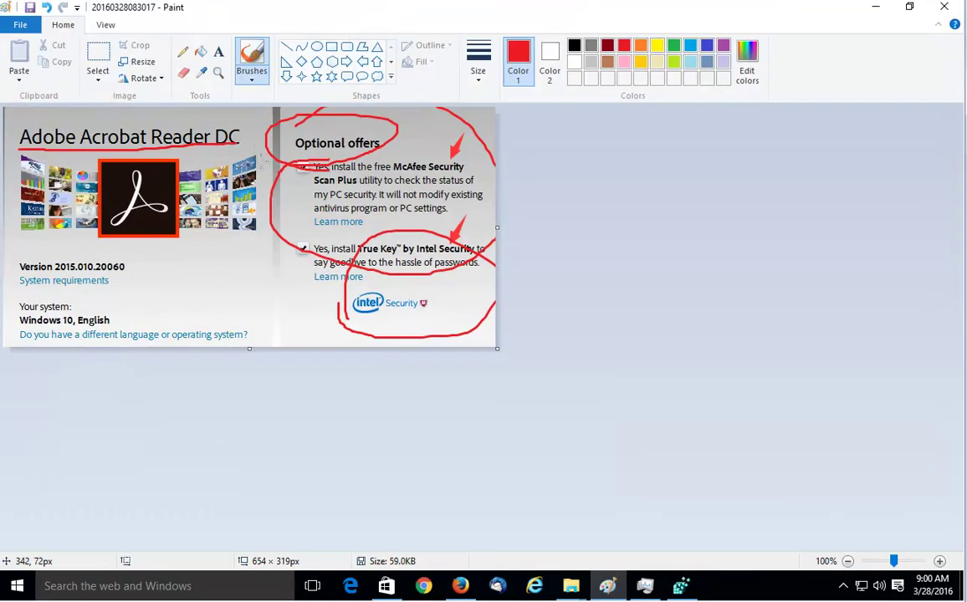
key("ctrl+z")
key("ctrl+z")
key("ctrl+z")
key("ctrl+z")
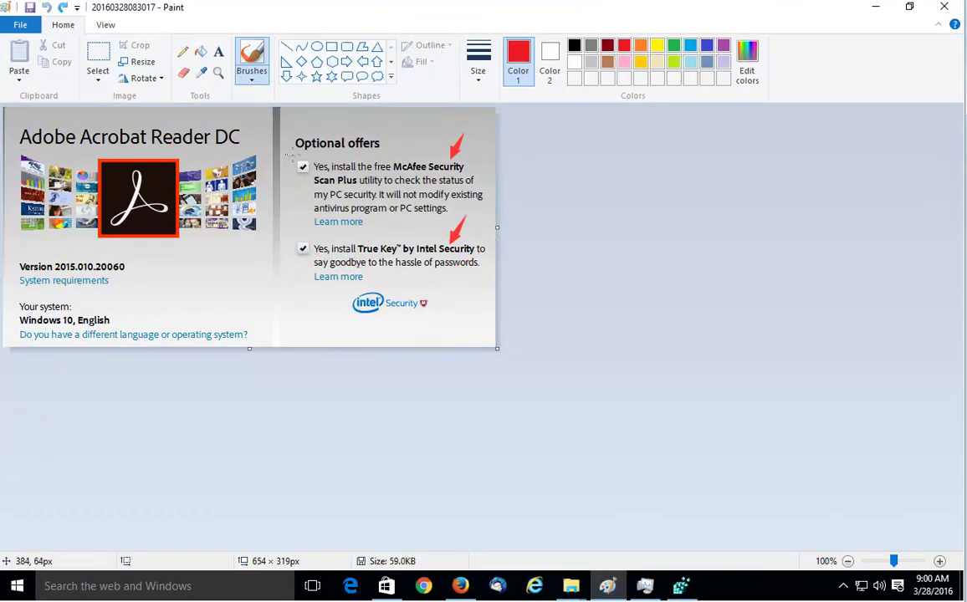
- Circle the whole Optional offers section with the red brush and underline the Adobe Acrobat Reader DC title
mouse_move(292, 112)
left_mouse_down()
mouse_move(280, 161)
mouse_move(313, 322)
mouse_move(512, 302)
left_mouse_up()
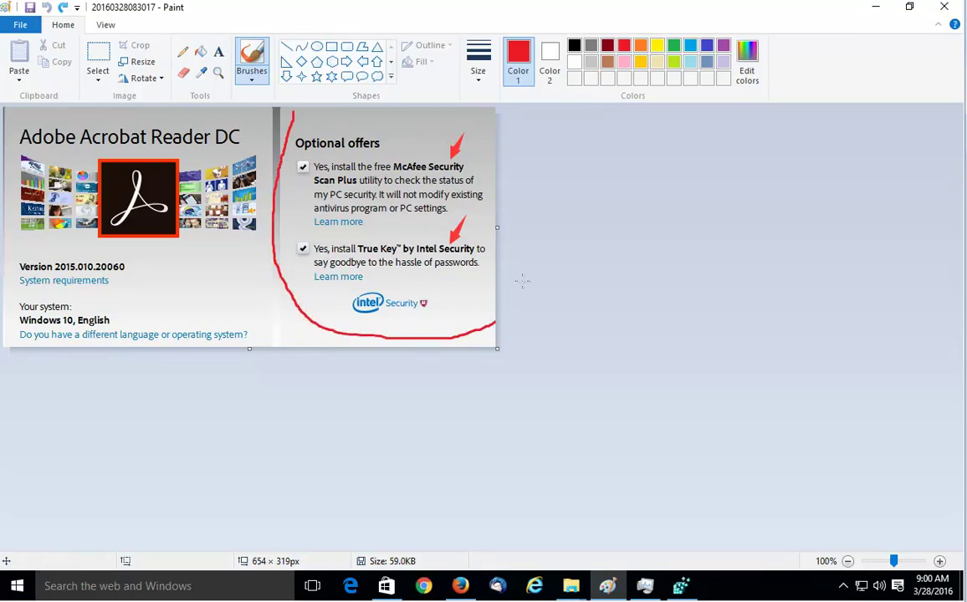
mouse_move(500, 151)
left_mouse_down()
mouse_move(322, 109)
mouse_move(293, 114)
left_mouse_up()
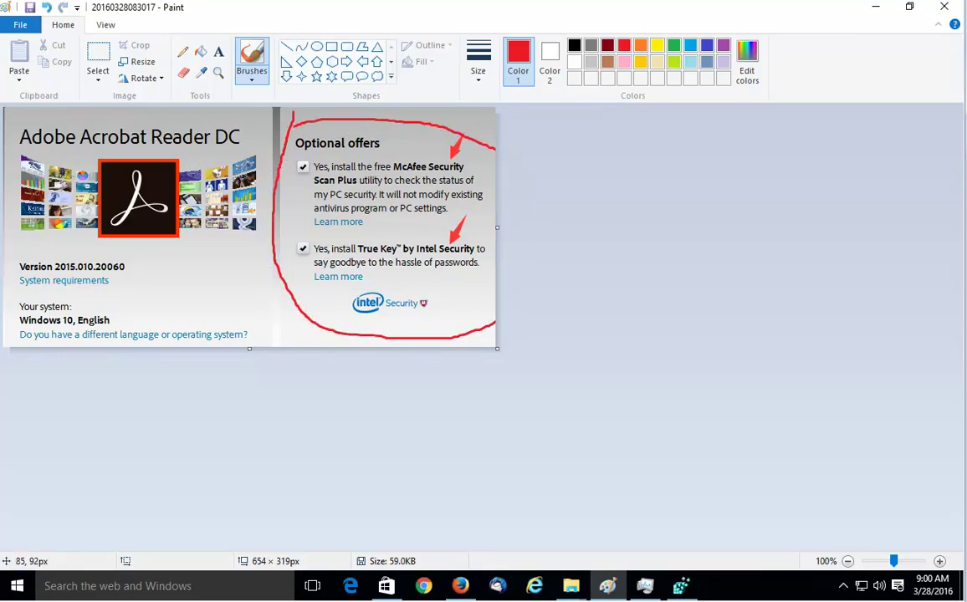
left_click_drag(14, 155, 249, 146)
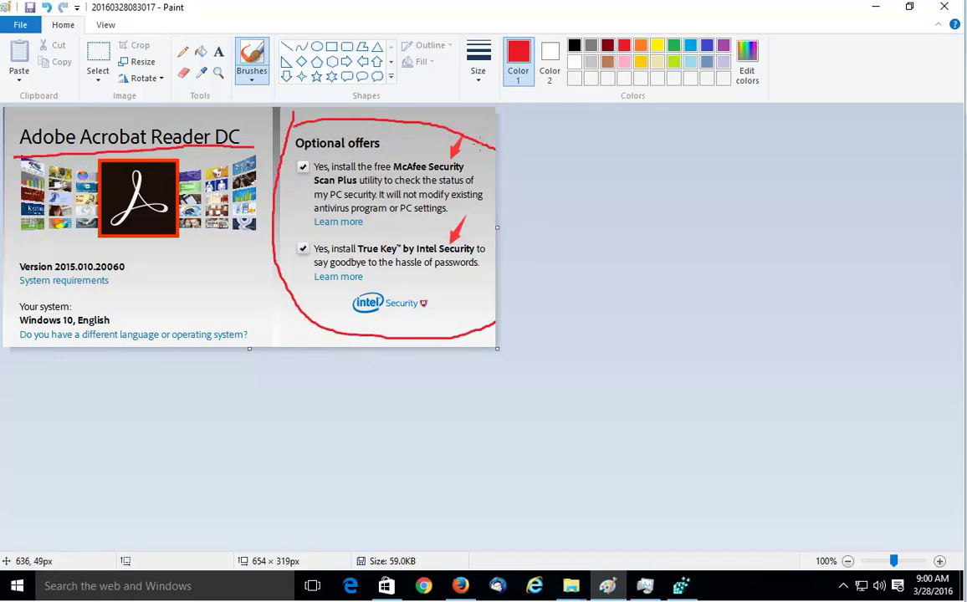